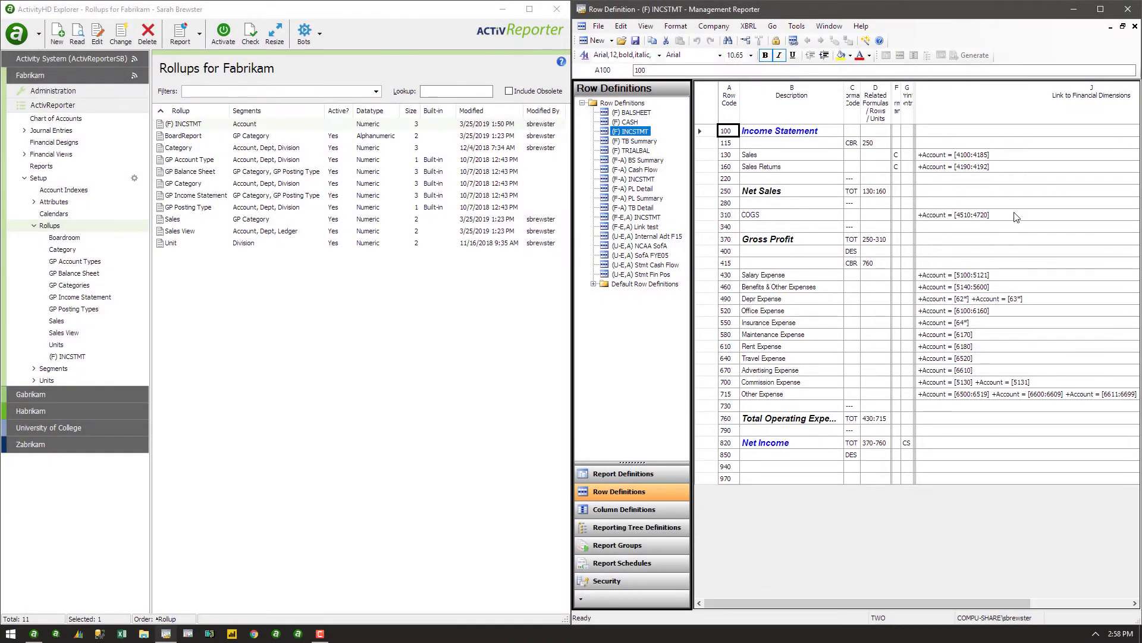
Compare the Sales row's account range with Sales rollup item 130 in (F) INCSTMT
double_click(1017, 156)
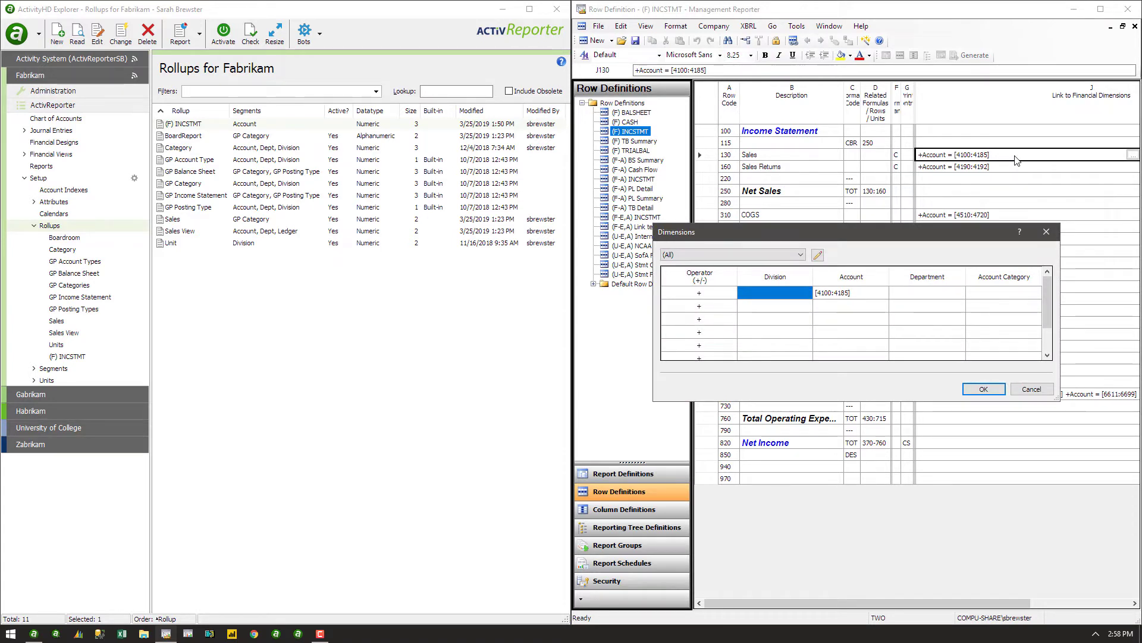
click(119, 359)
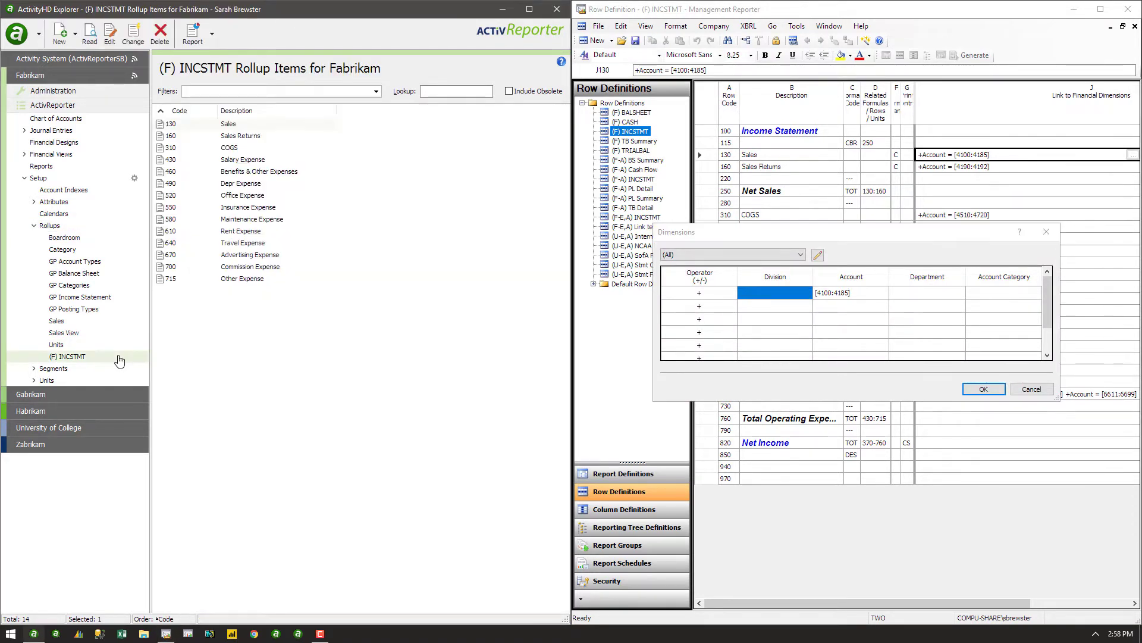
double_click(266, 125)
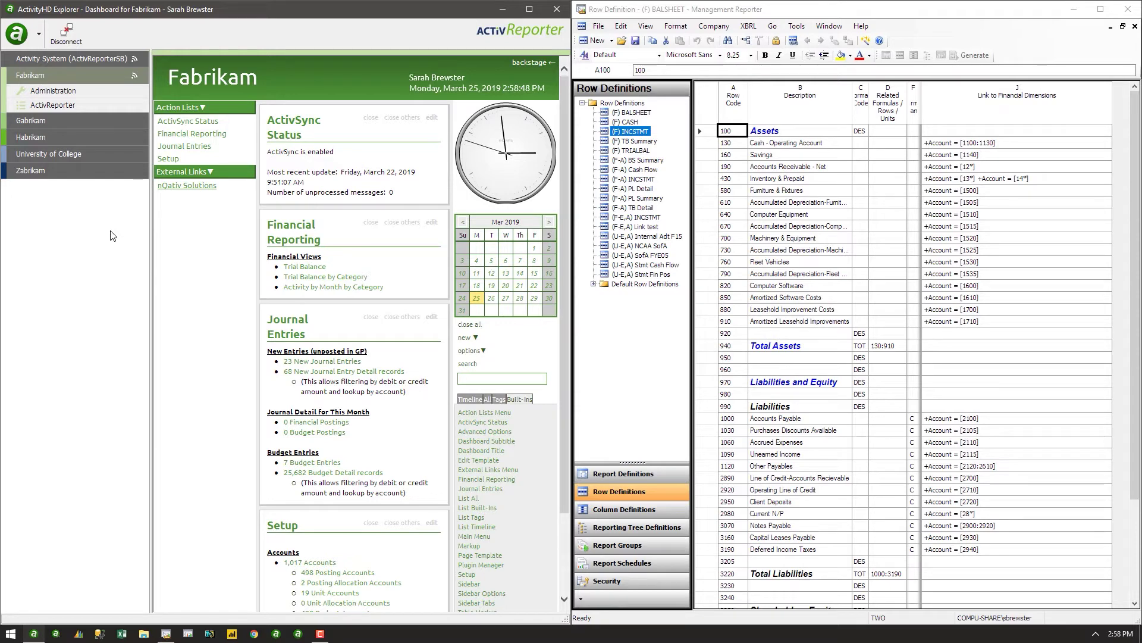
Go to Fabrikam's Rollups list under ActivReporter Setup and show the Bots choices
click(89, 109)
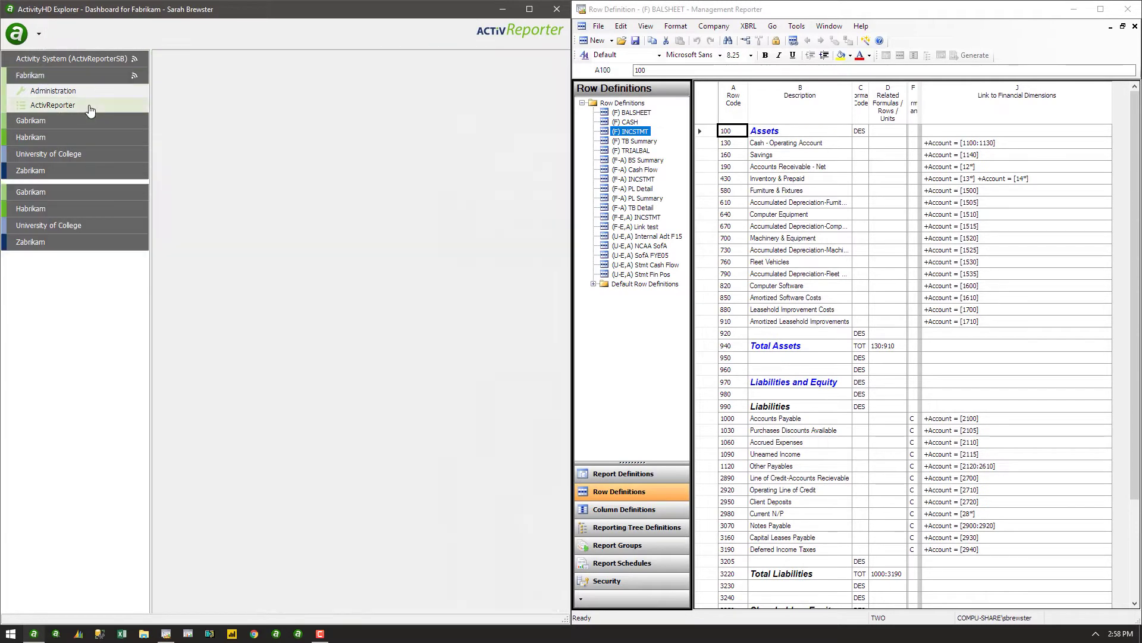
click(39, 178)
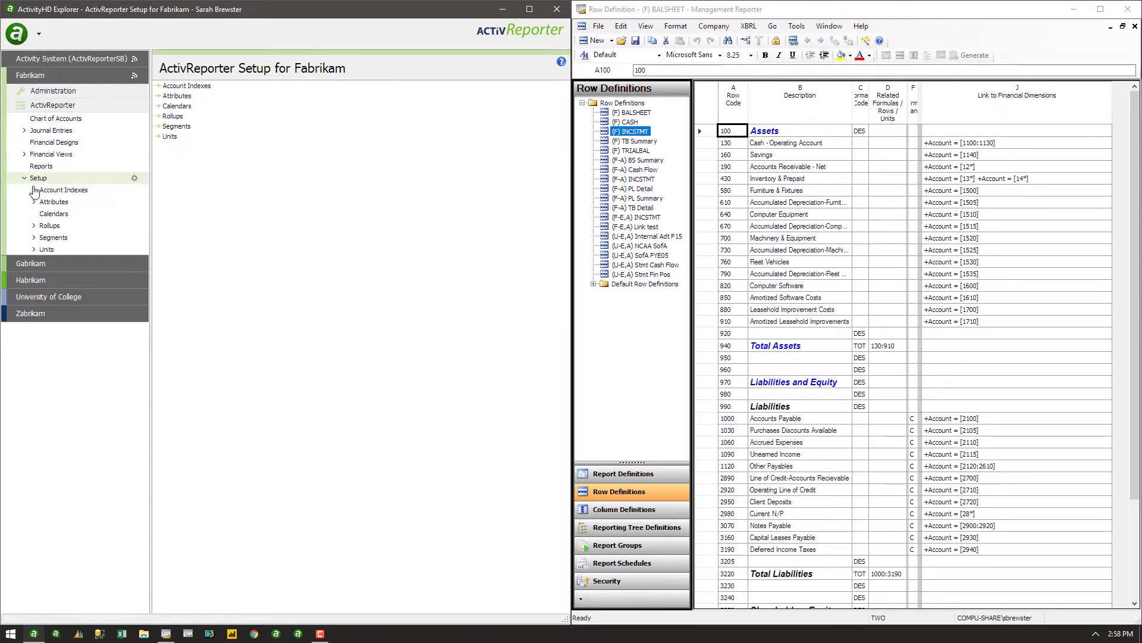
click(49, 226)
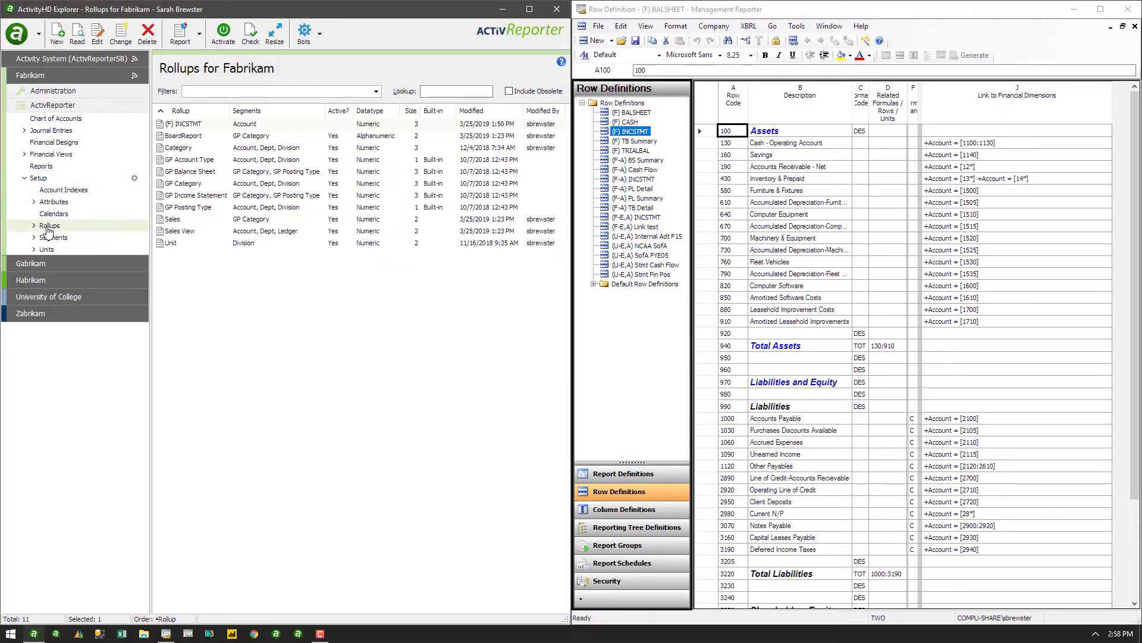
click(323, 41)
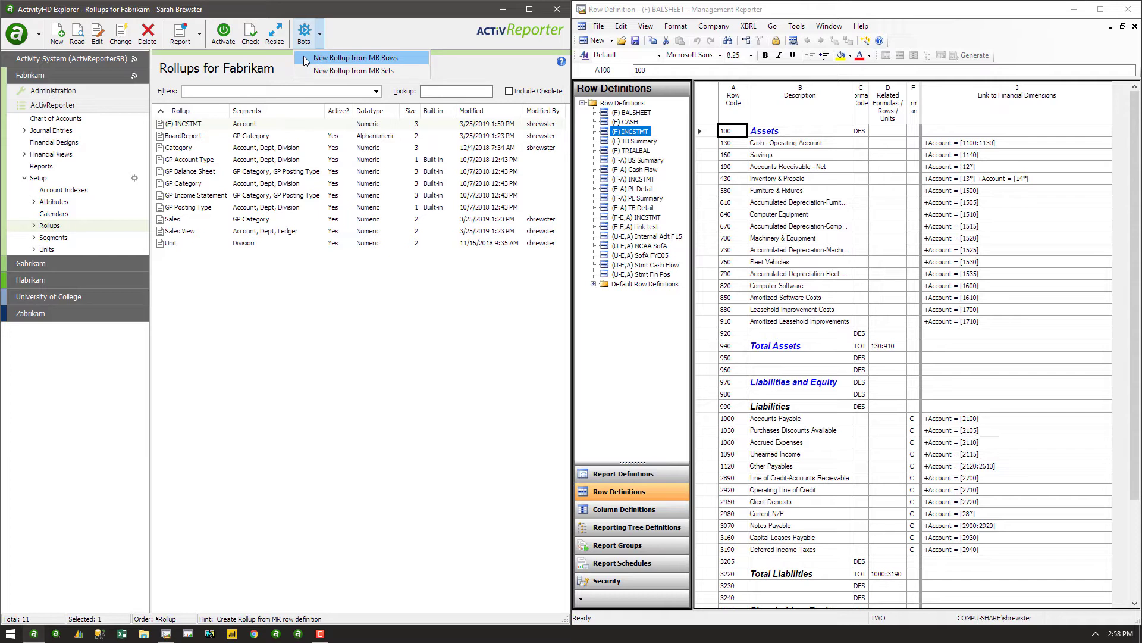
Launch the New Rollup from MR Rows bot and sign in to SQL Server with the SQL login and password
click(304, 57)
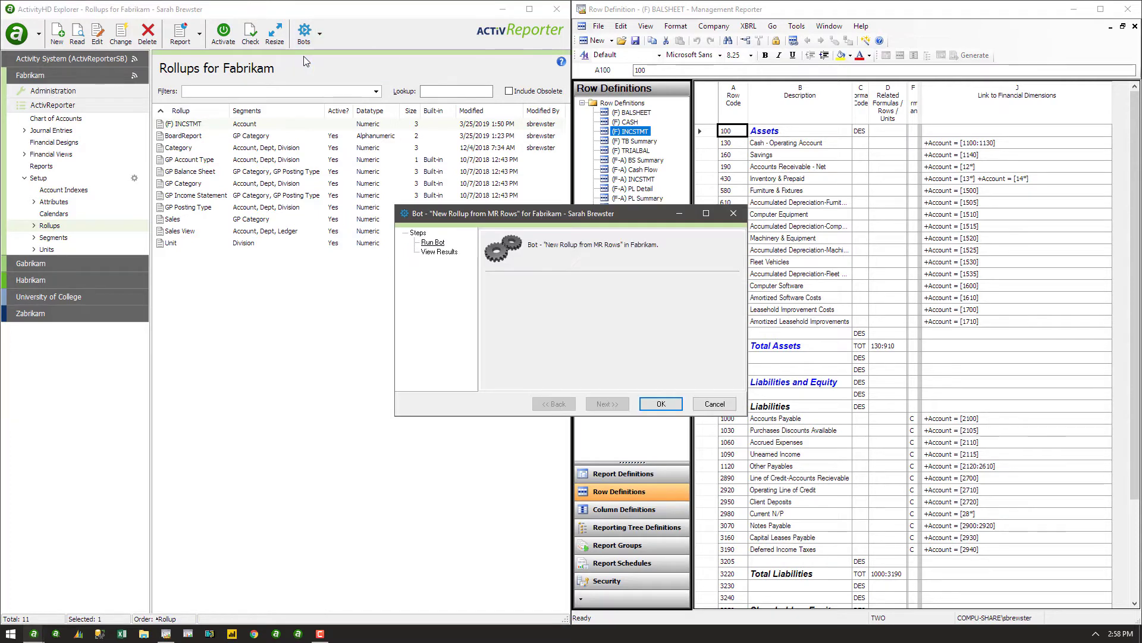
click(648, 402)
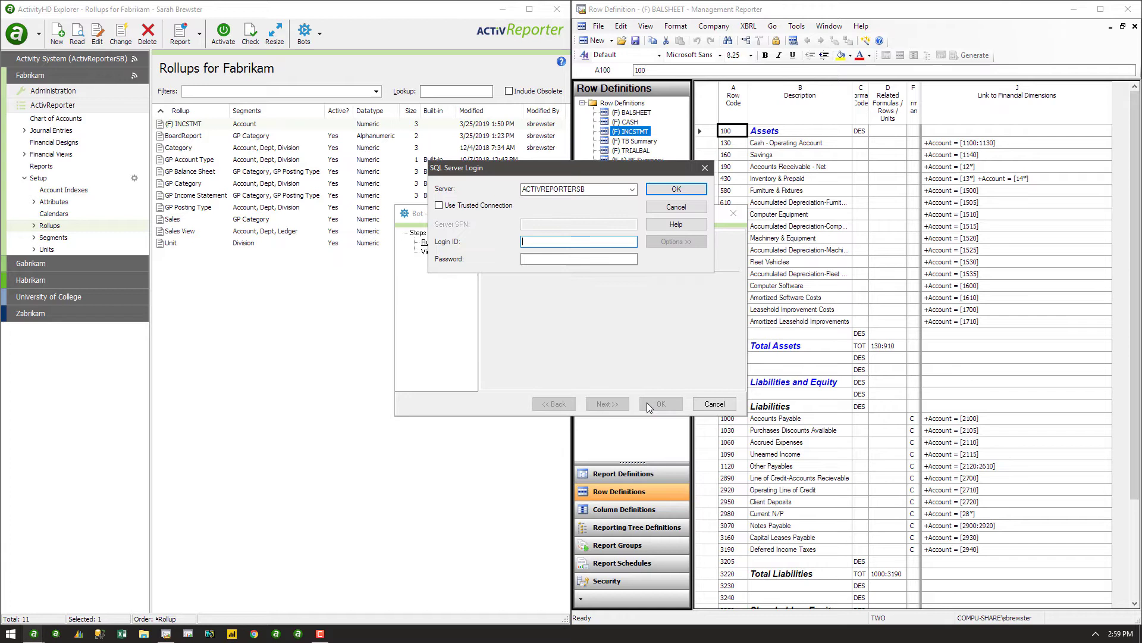
text(sa)
key(Tab)
text(**************)
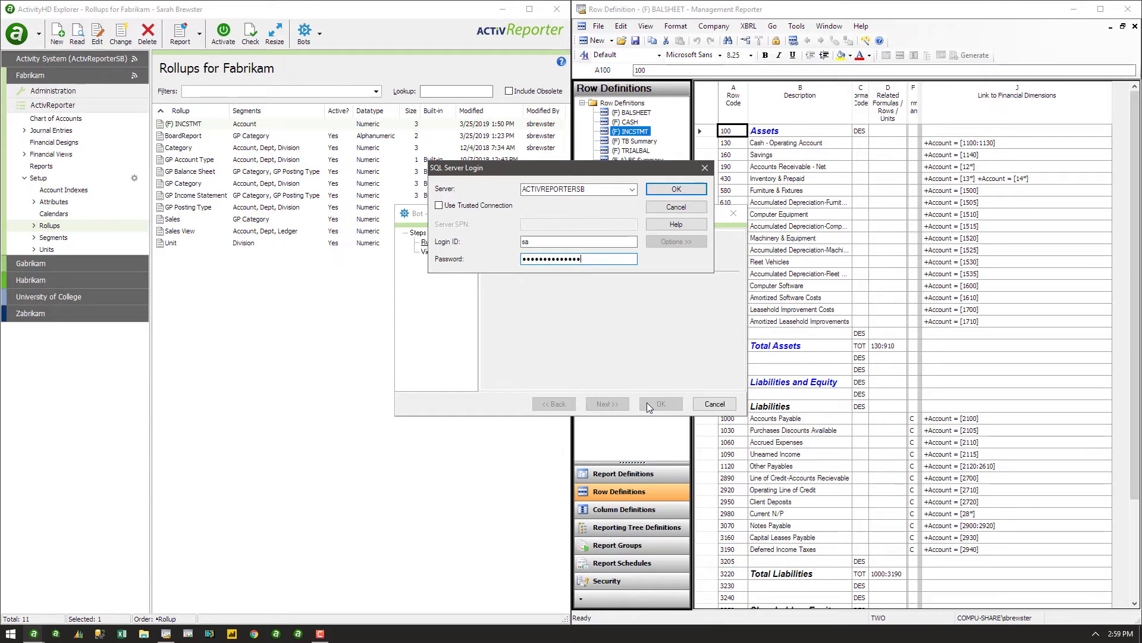
key(Return)
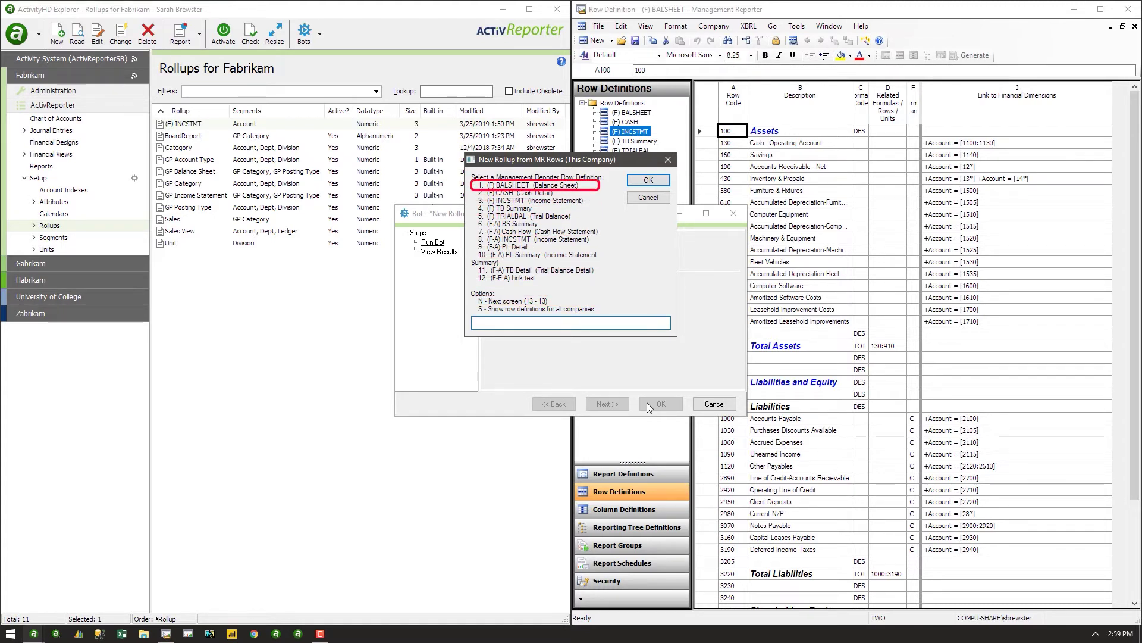
Choose row definition 1 and create the 32-item (F) BALSHEET rollup, then review the results
text(1)
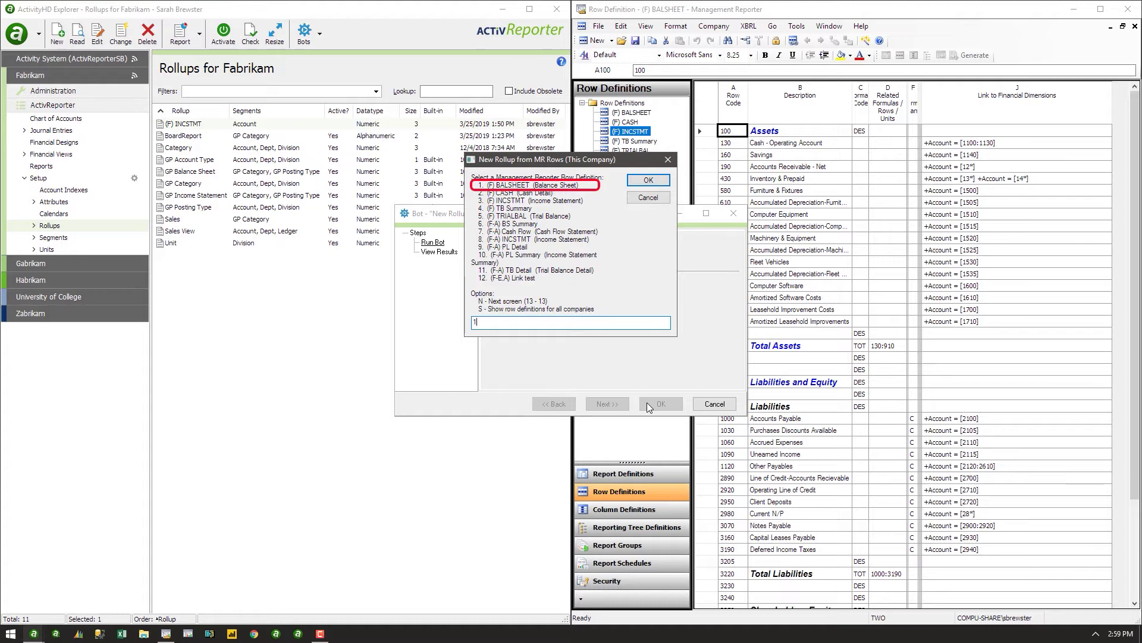
click(653, 180)
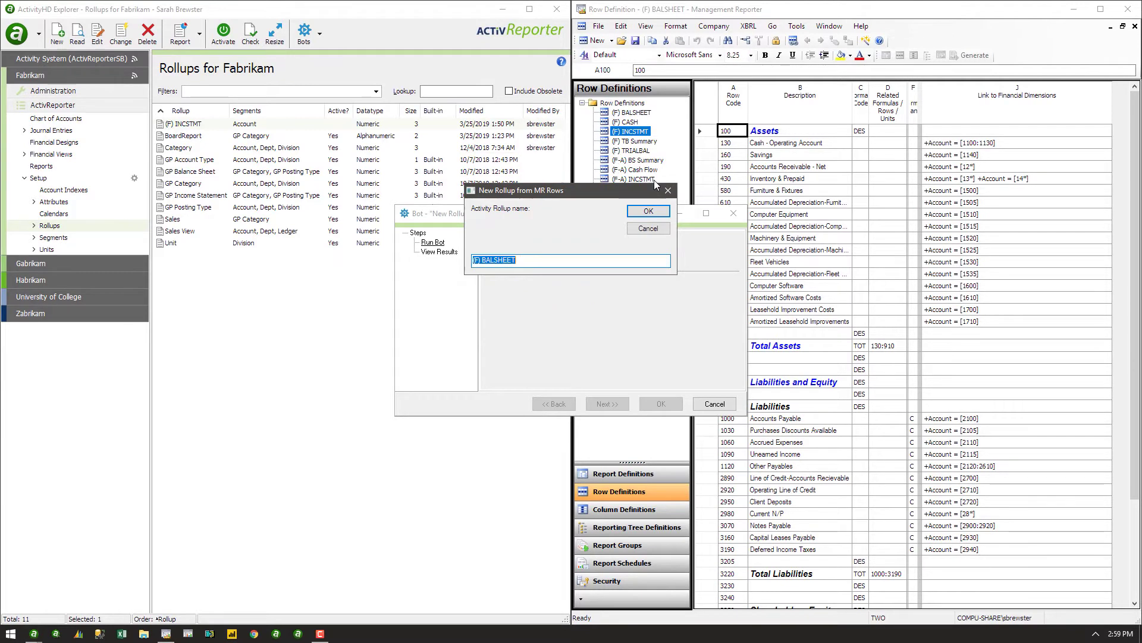
click(648, 211)
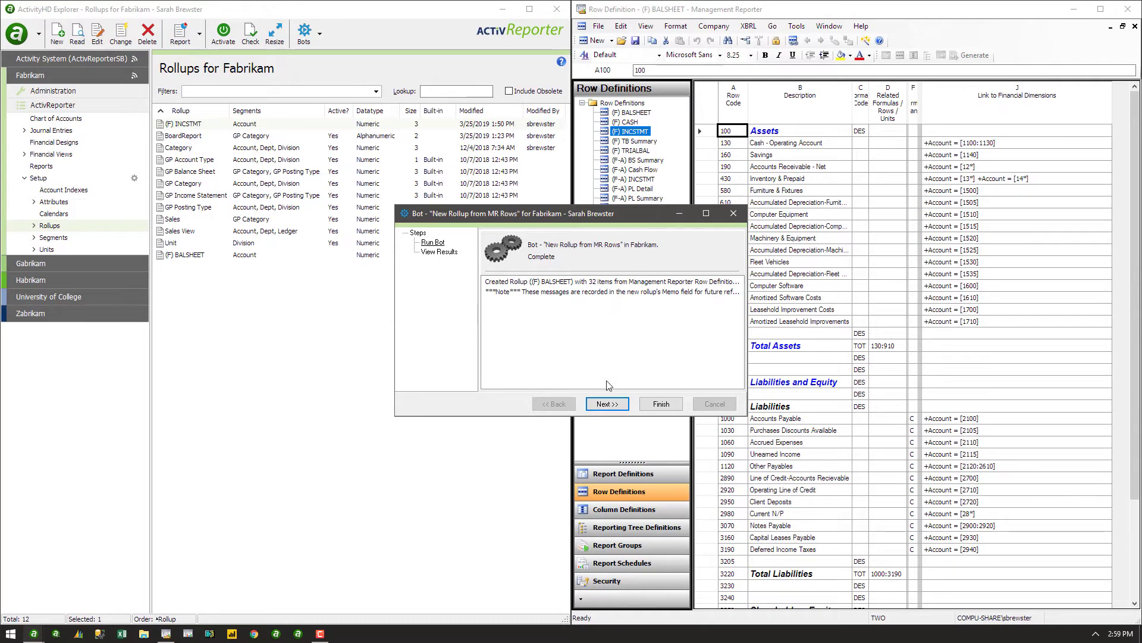
click(606, 404)
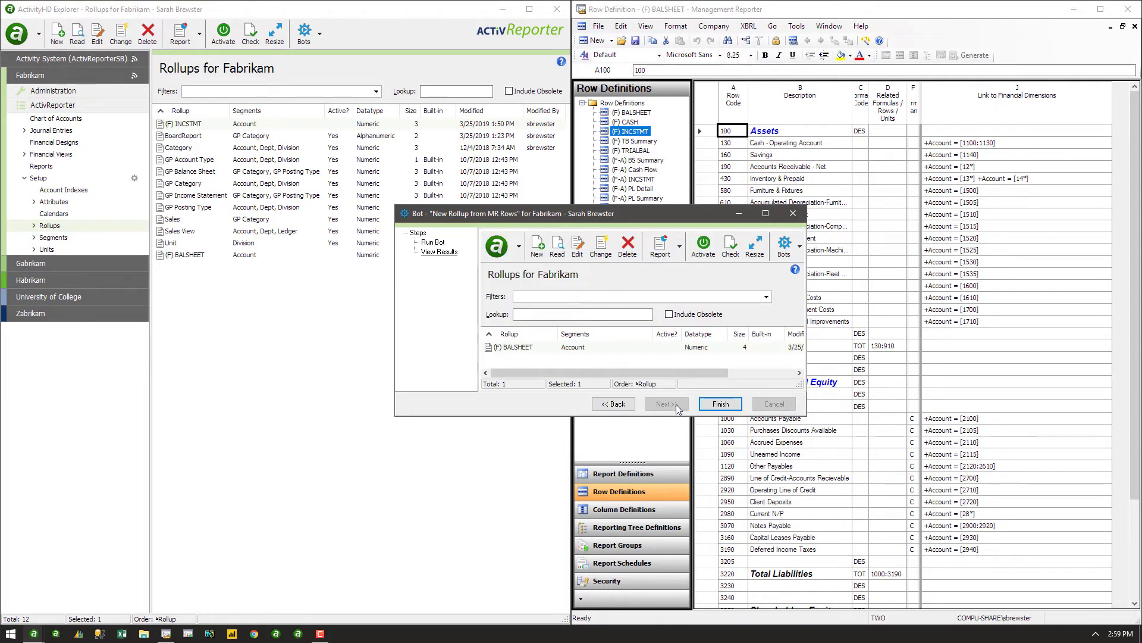
Close the bot and activate the (F) BALSHEET rollup
click(720, 403)
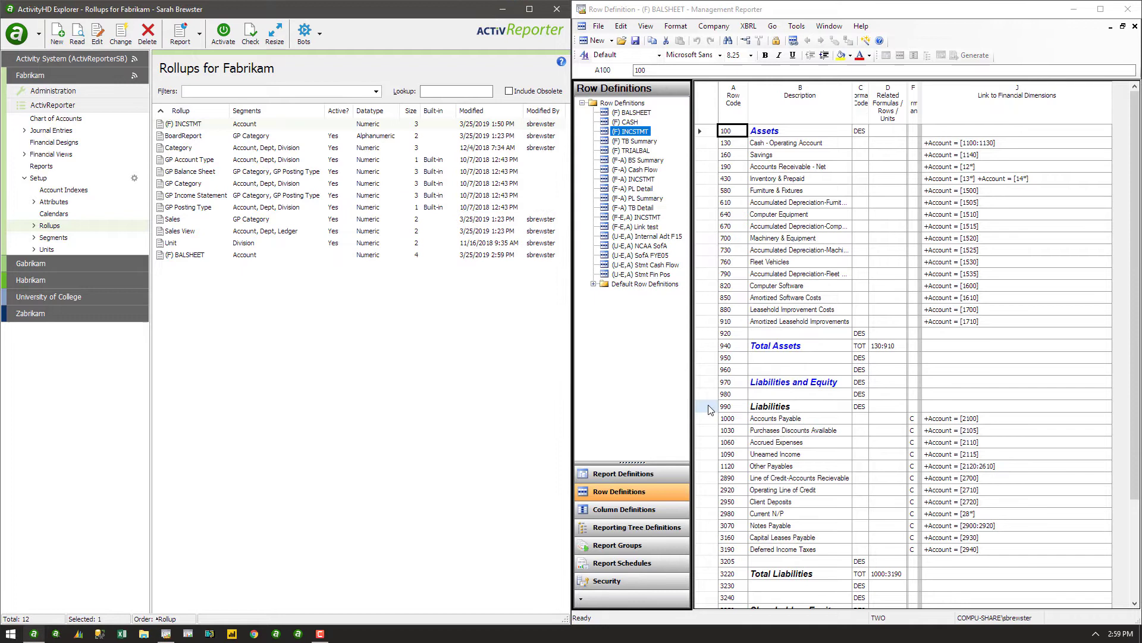
click(311, 255)
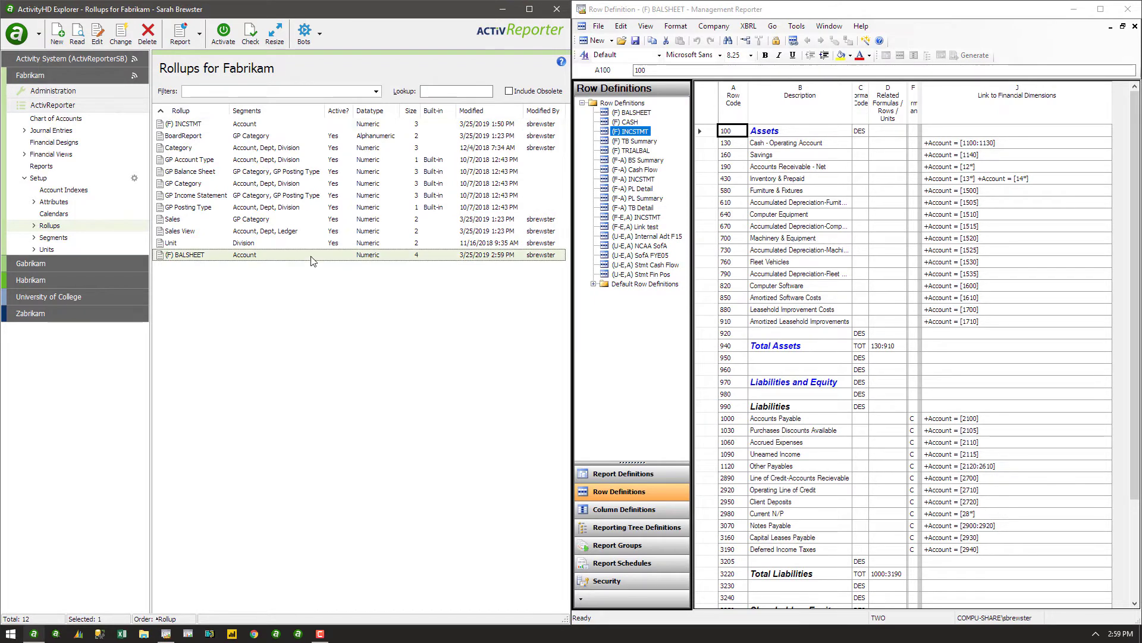
click(230, 41)
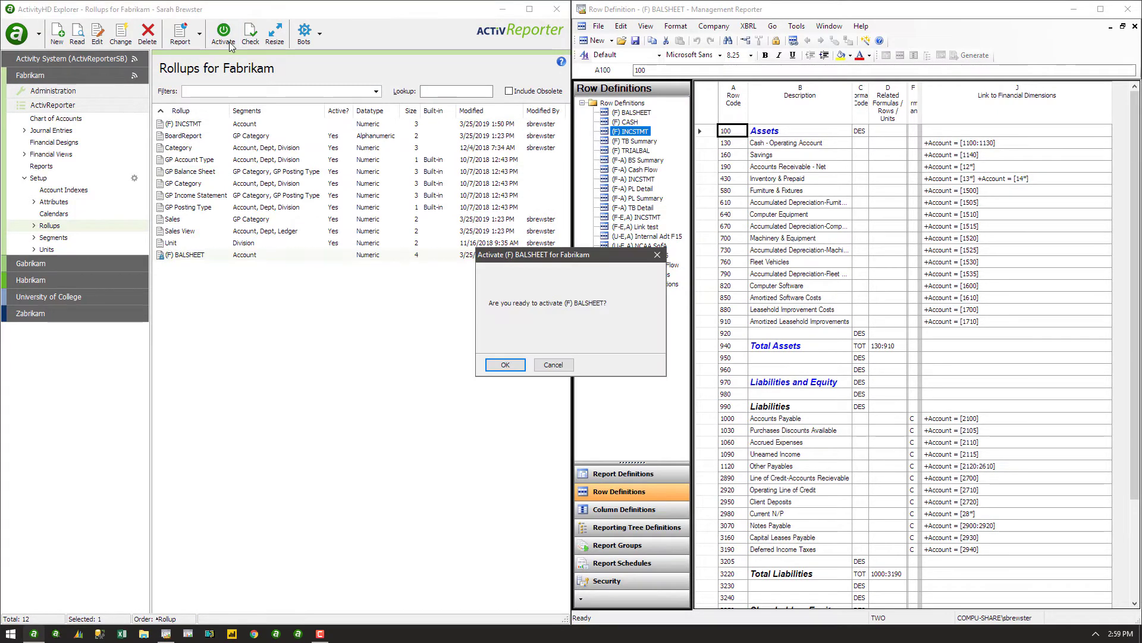
click(515, 363)
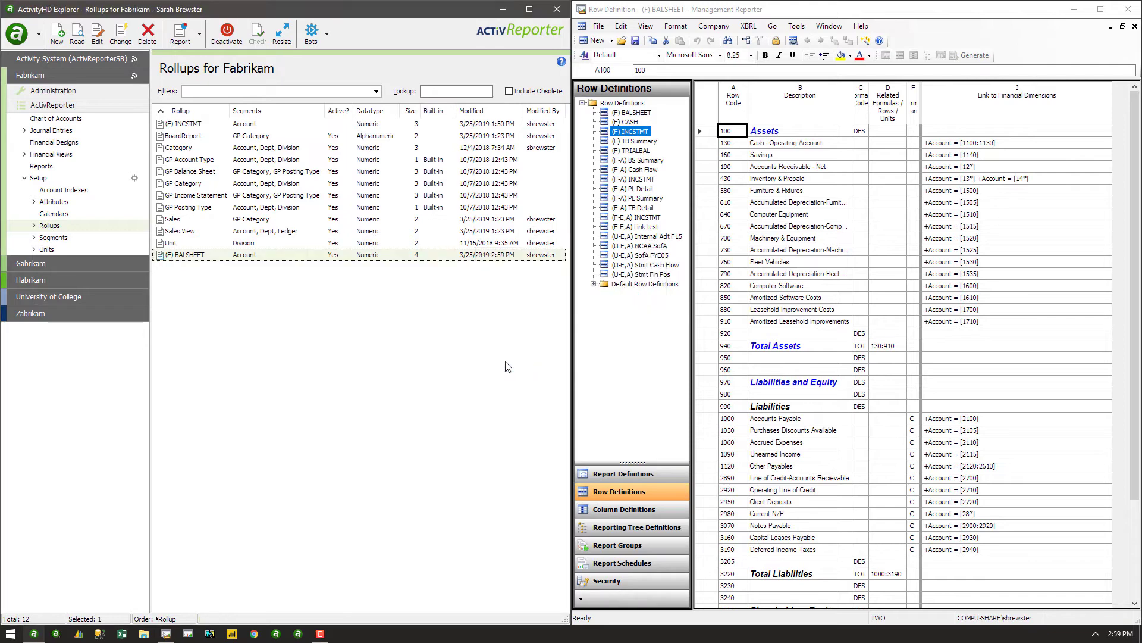
Open the Demo financial design's new workbook in Excel
click(91, 143)
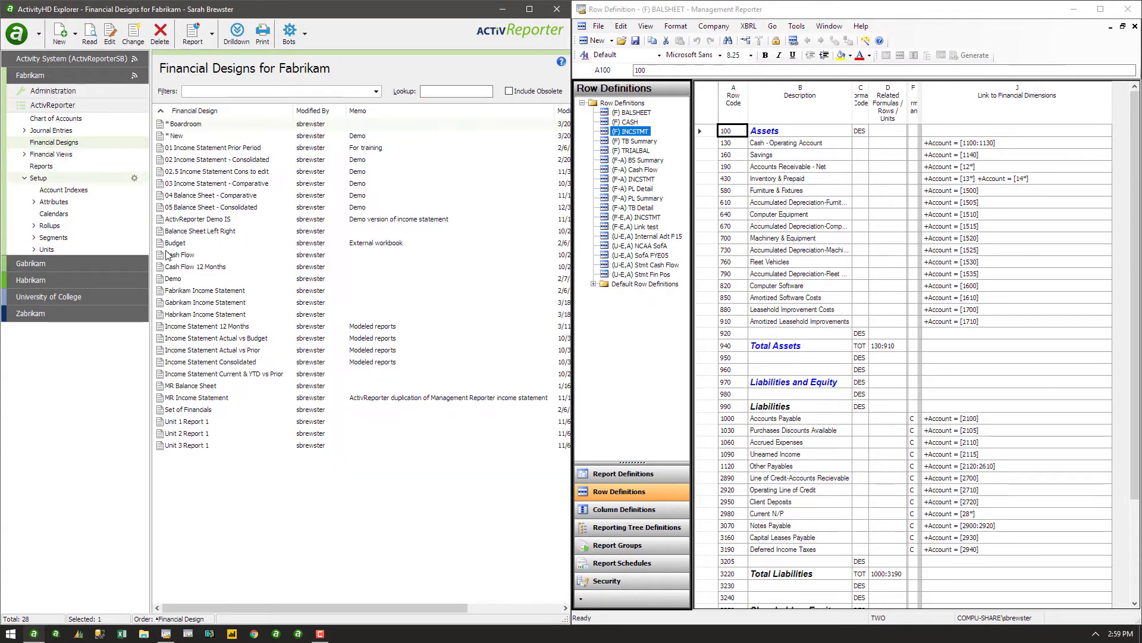
double_click(173, 279)
click(245, 299)
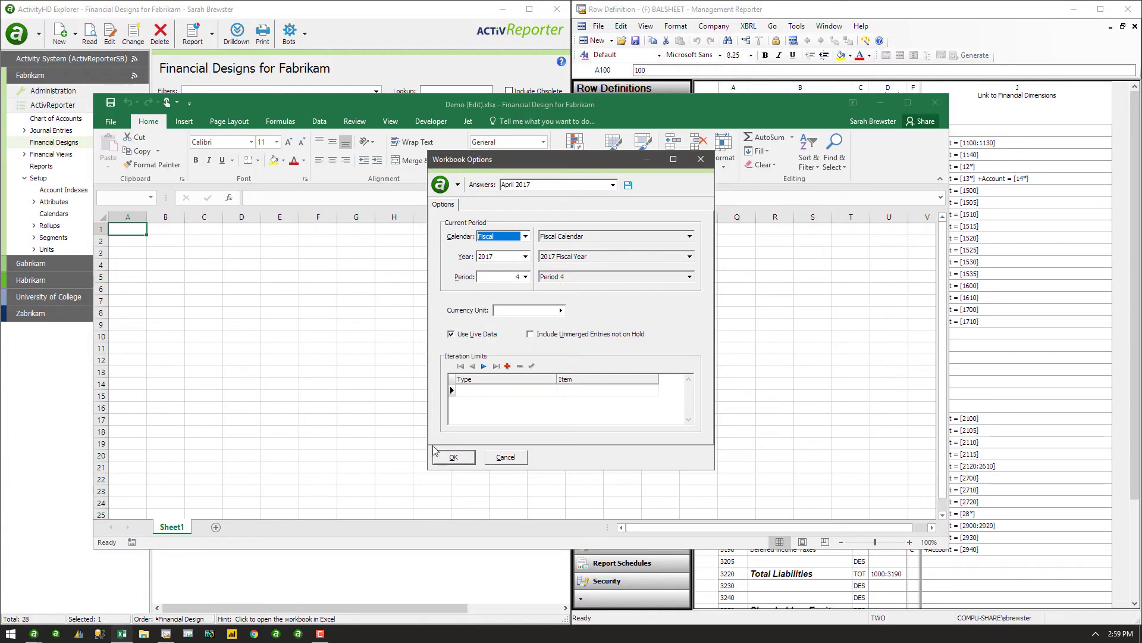
Apply the Balance Sheet layout in the Demo workbook and check the Financial Items list for (F) BALSHEET
click(440, 456)
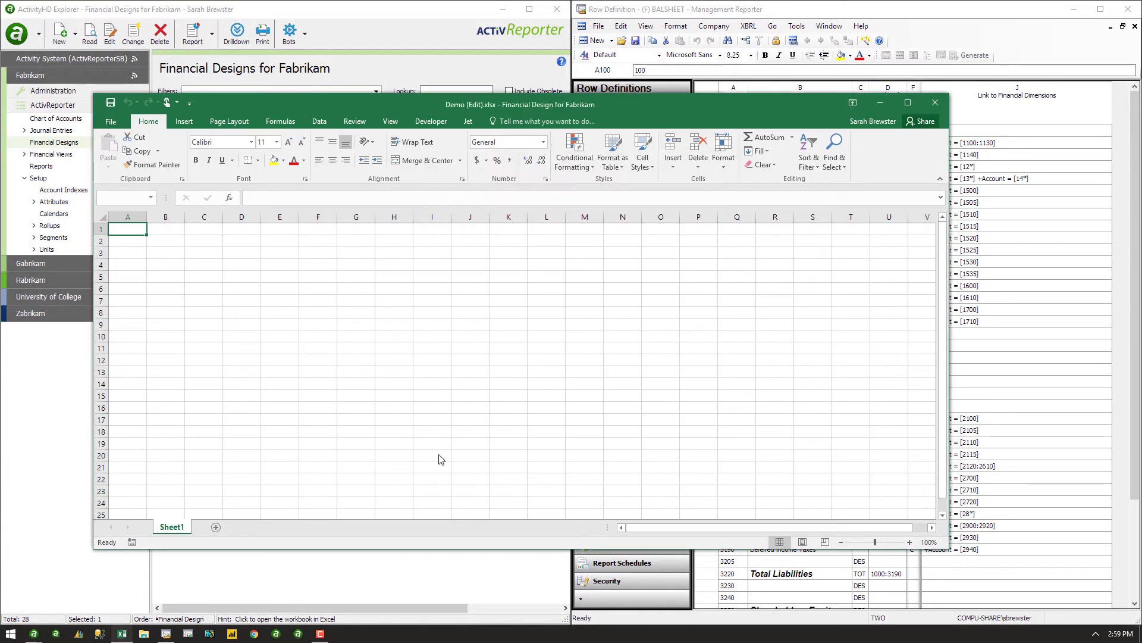
click(421, 72)
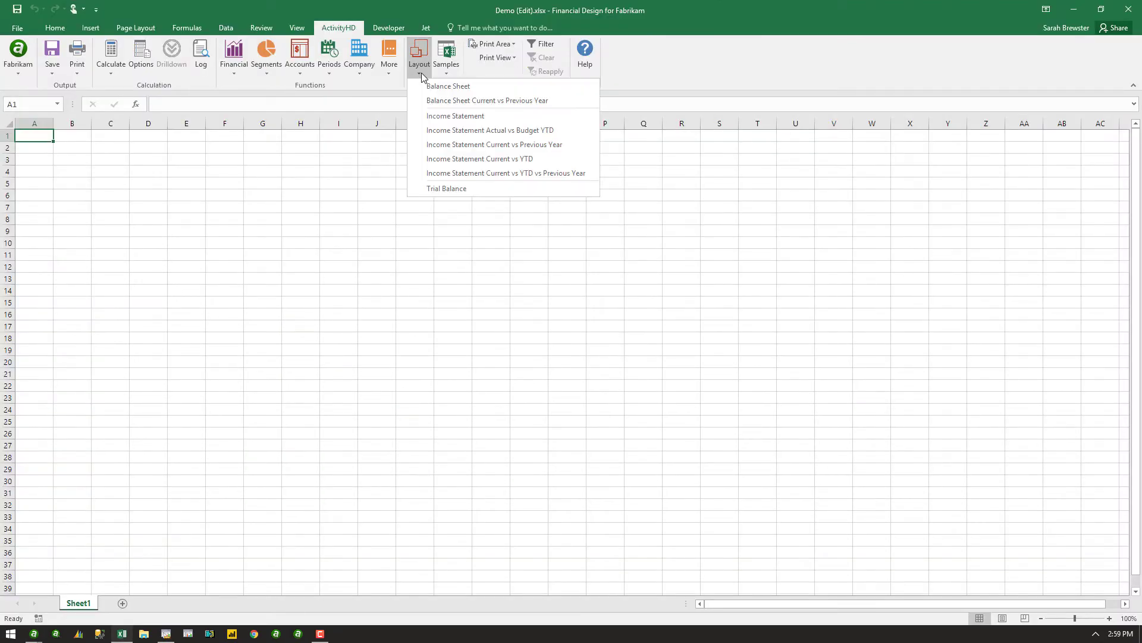
click(426, 87)
click(597, 298)
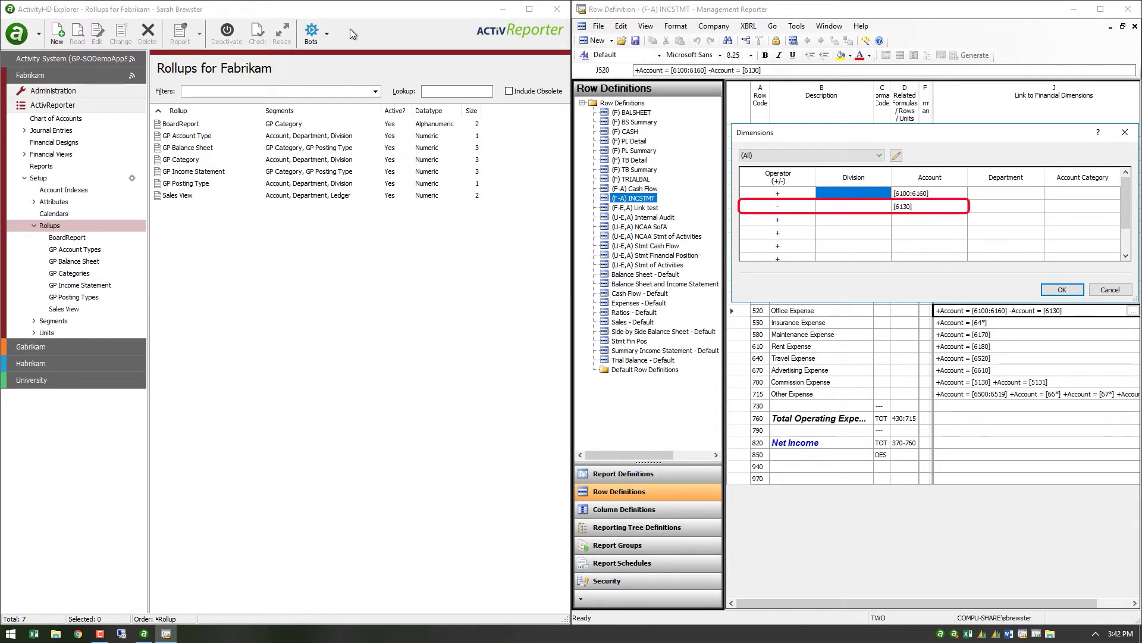
Run New Rollup from MR Rows on row definition 10, keeping the default name (F-A) INCSTMT
click(326, 35)
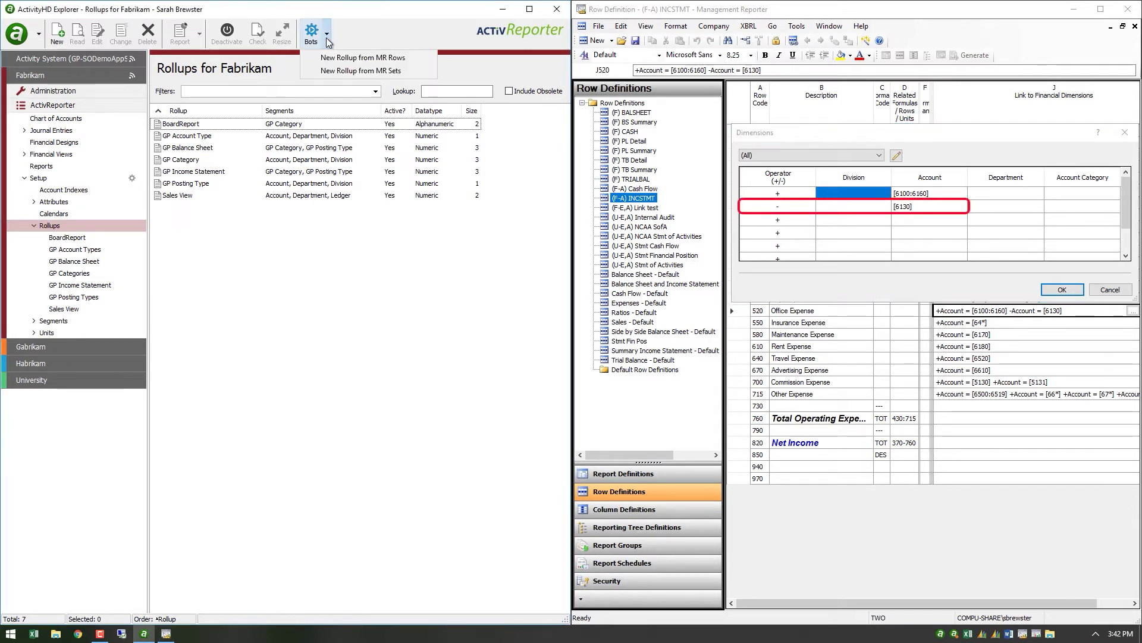
click(309, 60)
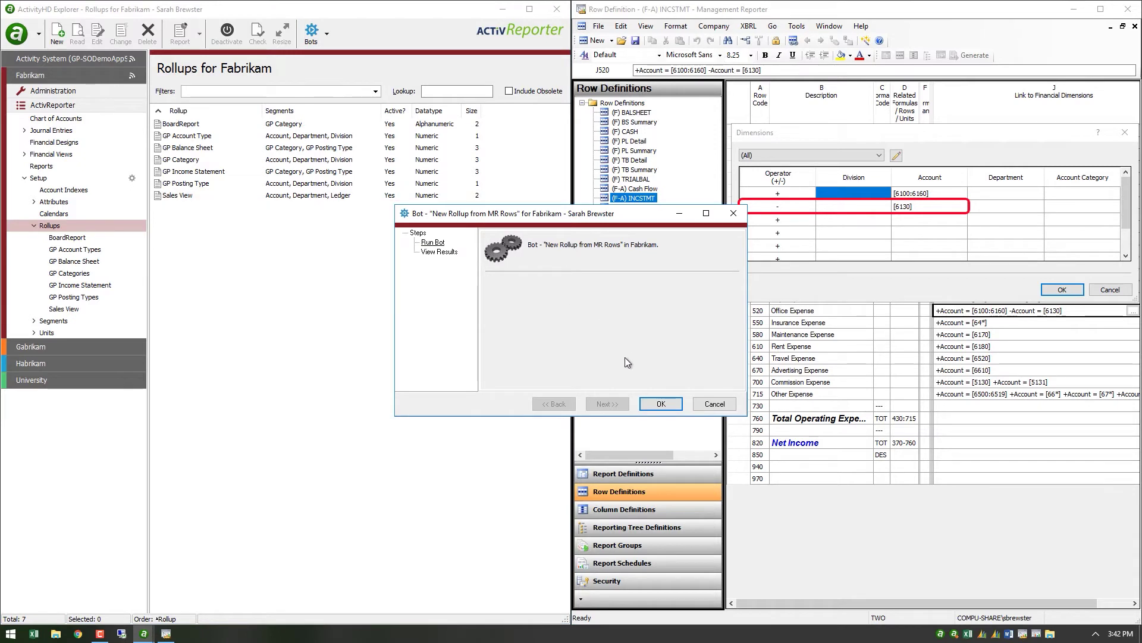
click(656, 405)
text(10)
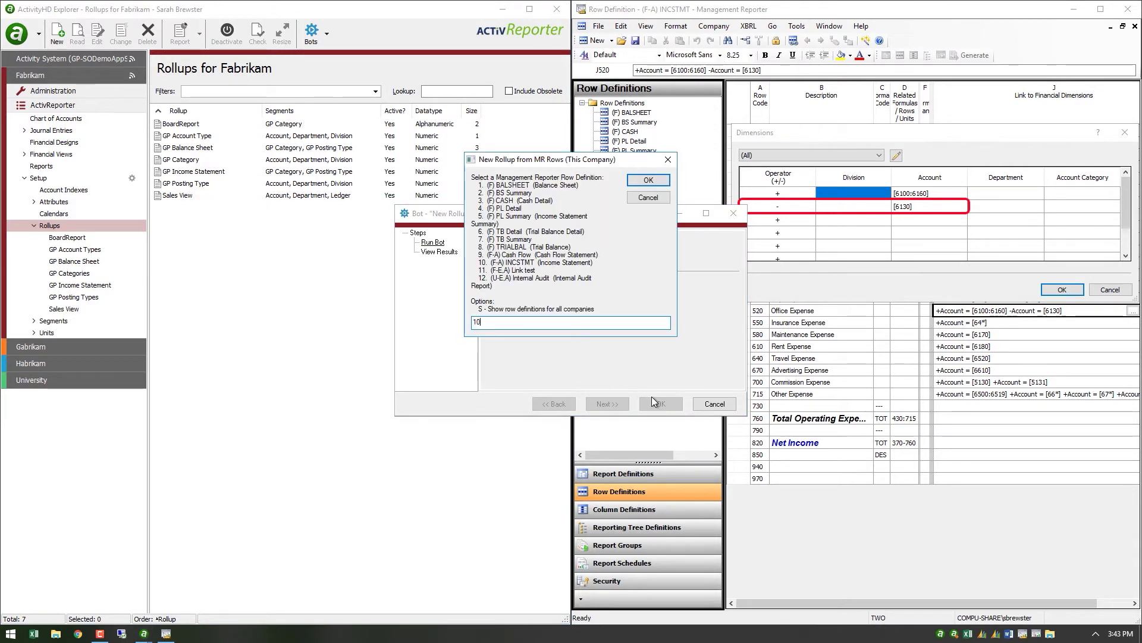
click(648, 179)
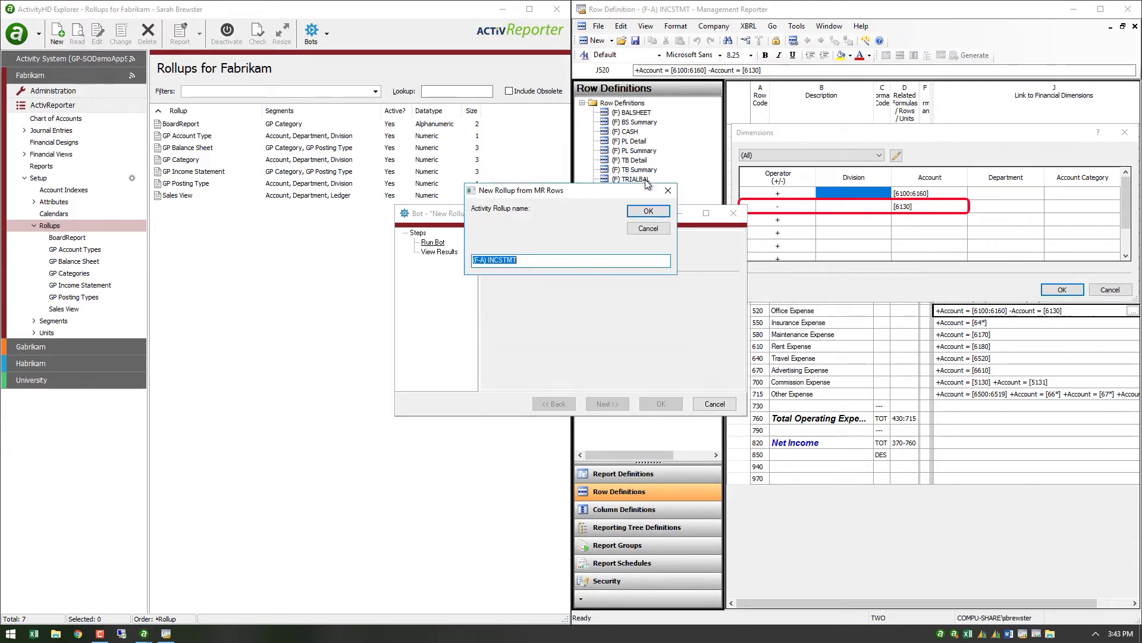
click(640, 213)
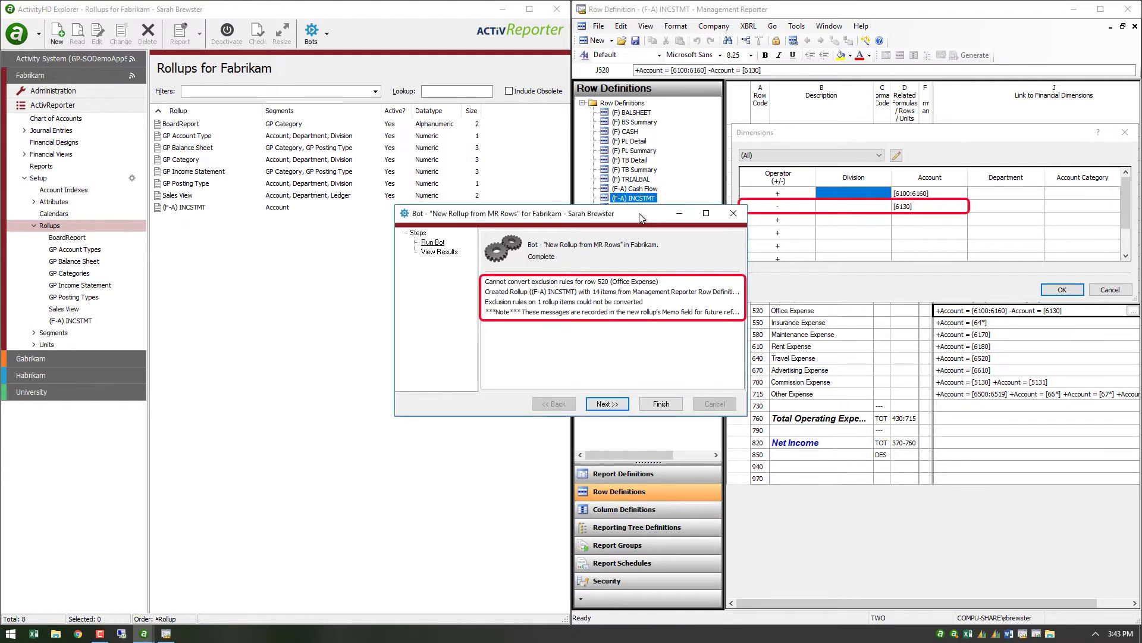
click(647, 405)
Split item 520 Office Expense into account ranges 6100–6129 and 6131–6160, leaving out 6130
click(90, 324)
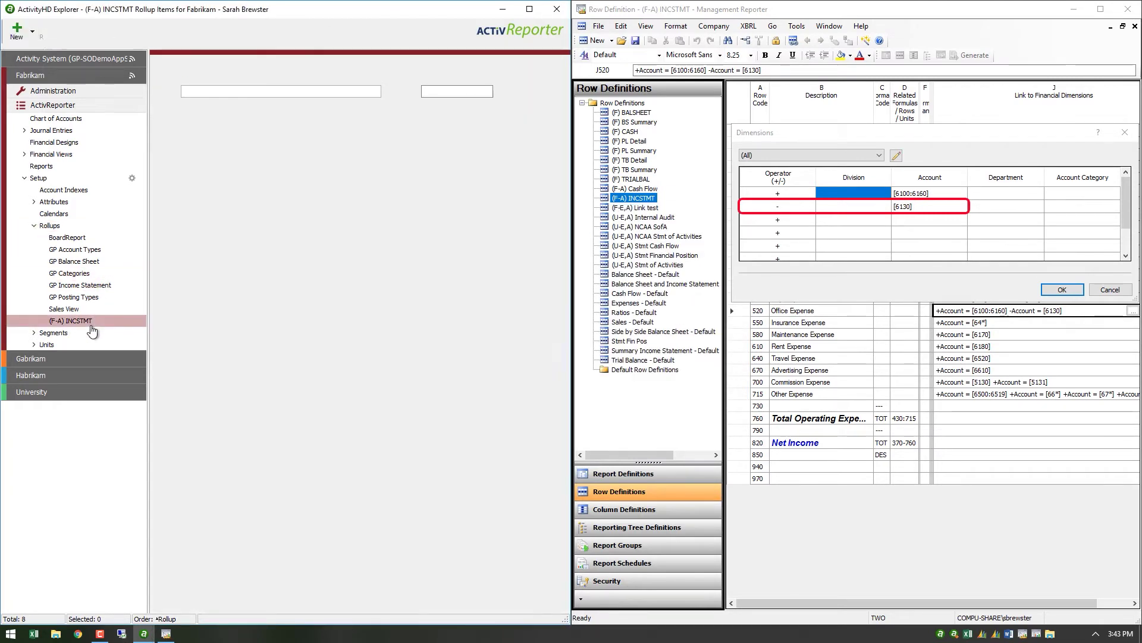
double_click(253, 196)
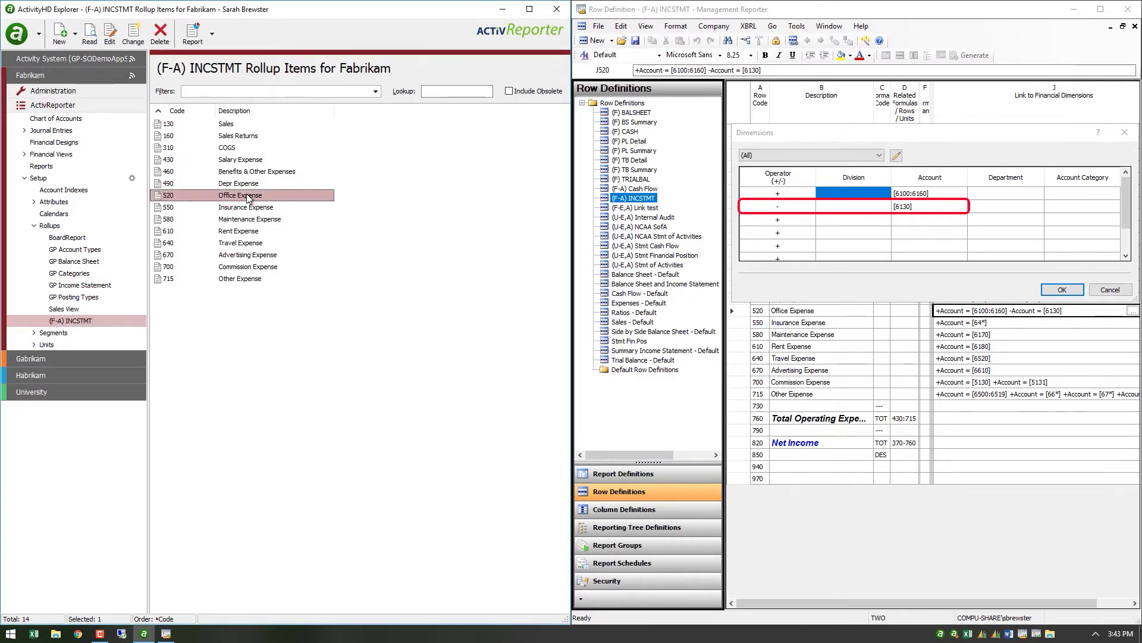
click(459, 325)
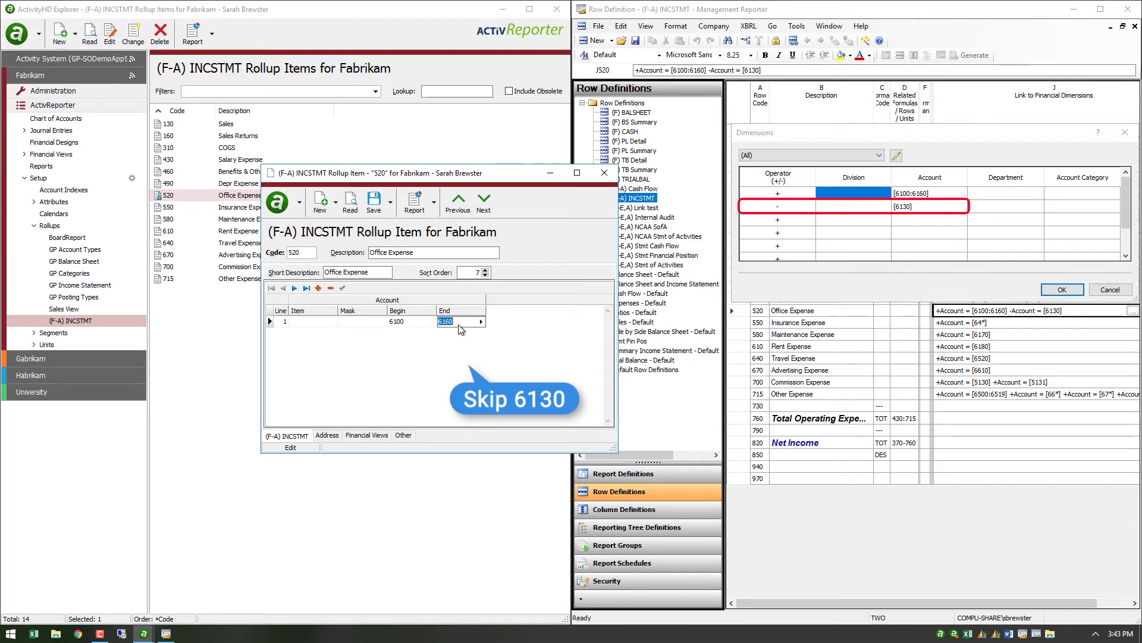
key(Tab)
key(Tab)
text(6131)
key(Tab)
text(6160)
click(461, 322)
text(6129)
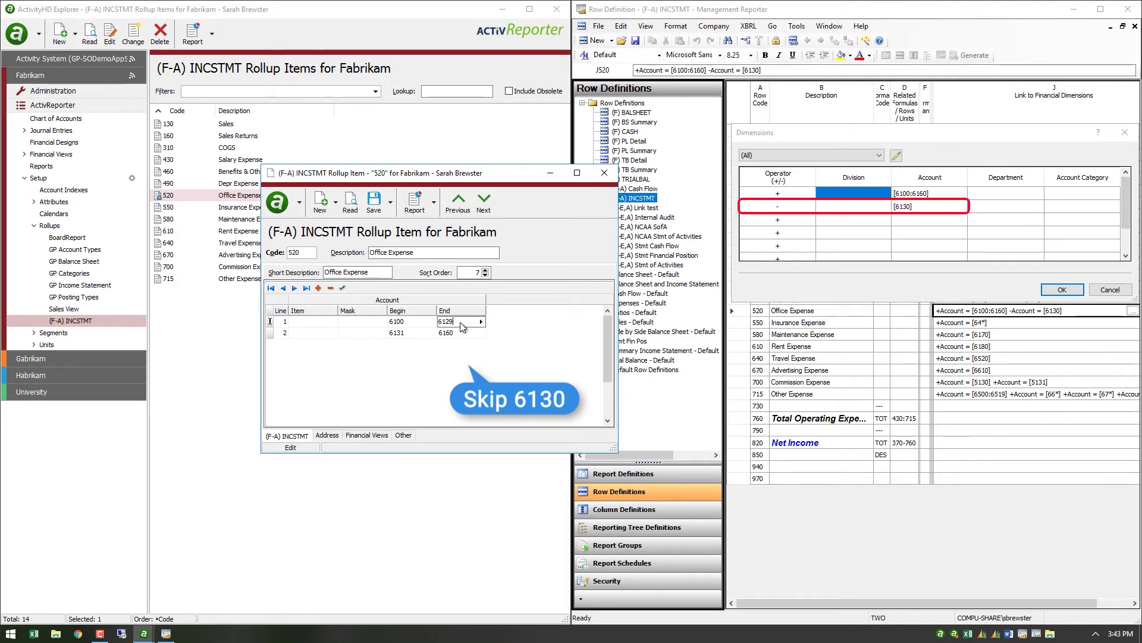
key(Tab)
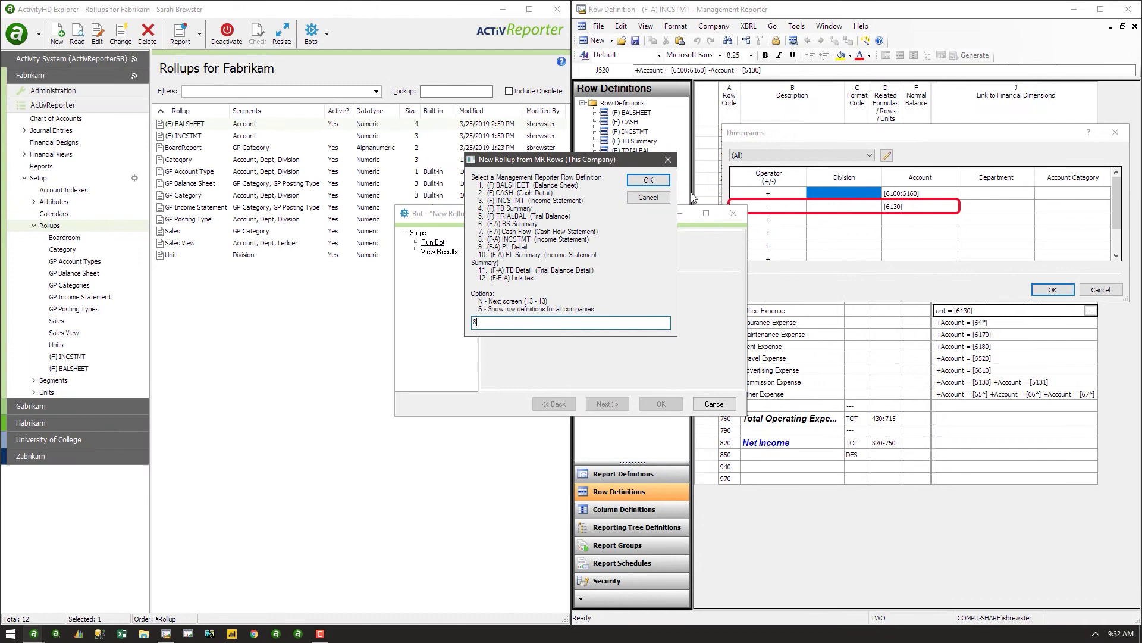
Import row definition 8 as the 14-item (F-A) INCSTMT rollup and show its items
click(648, 180)
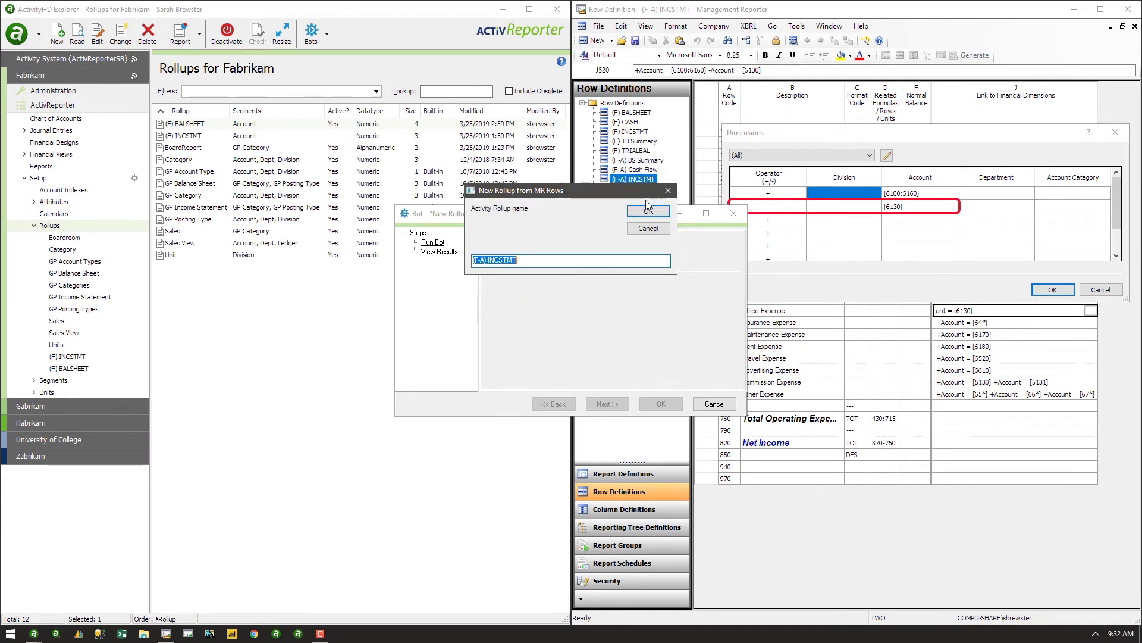
click(638, 213)
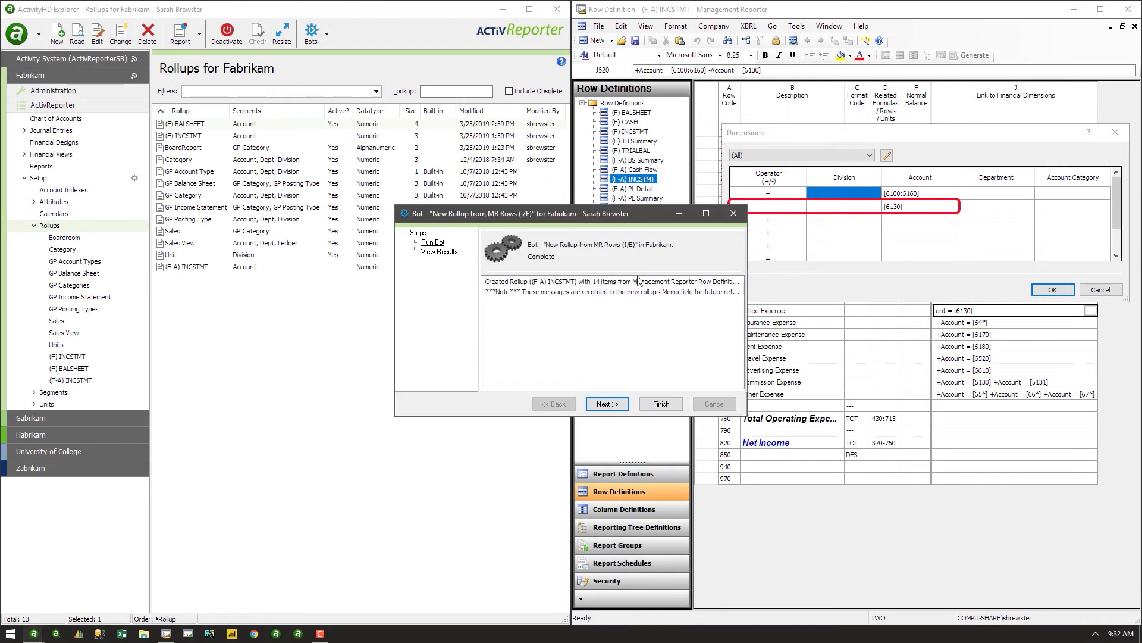
click(661, 404)
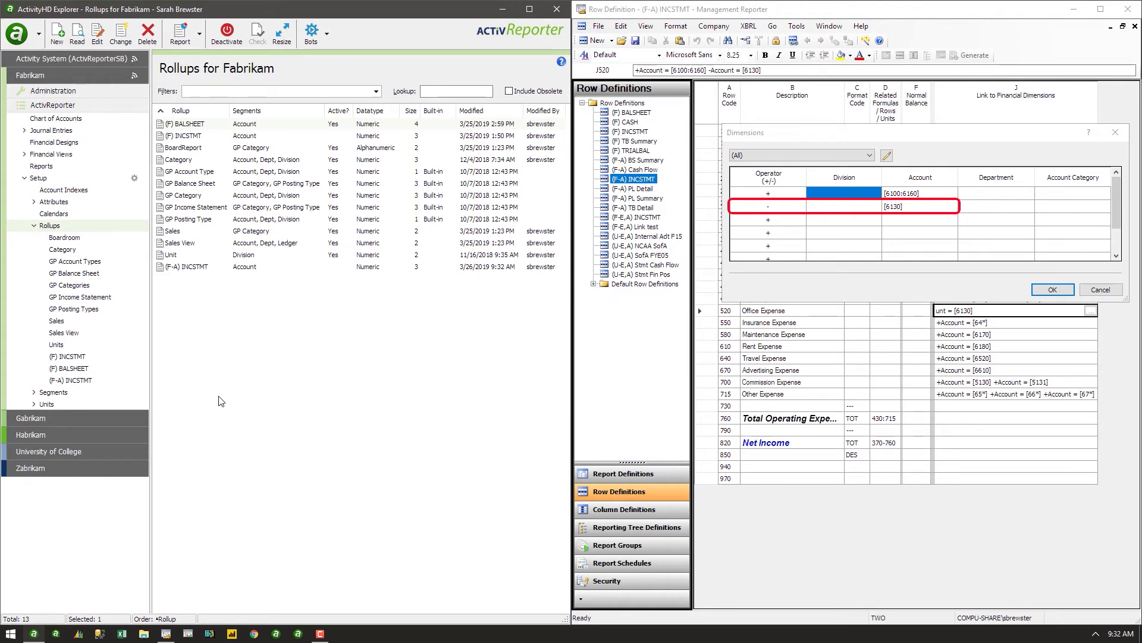
click(135, 381)
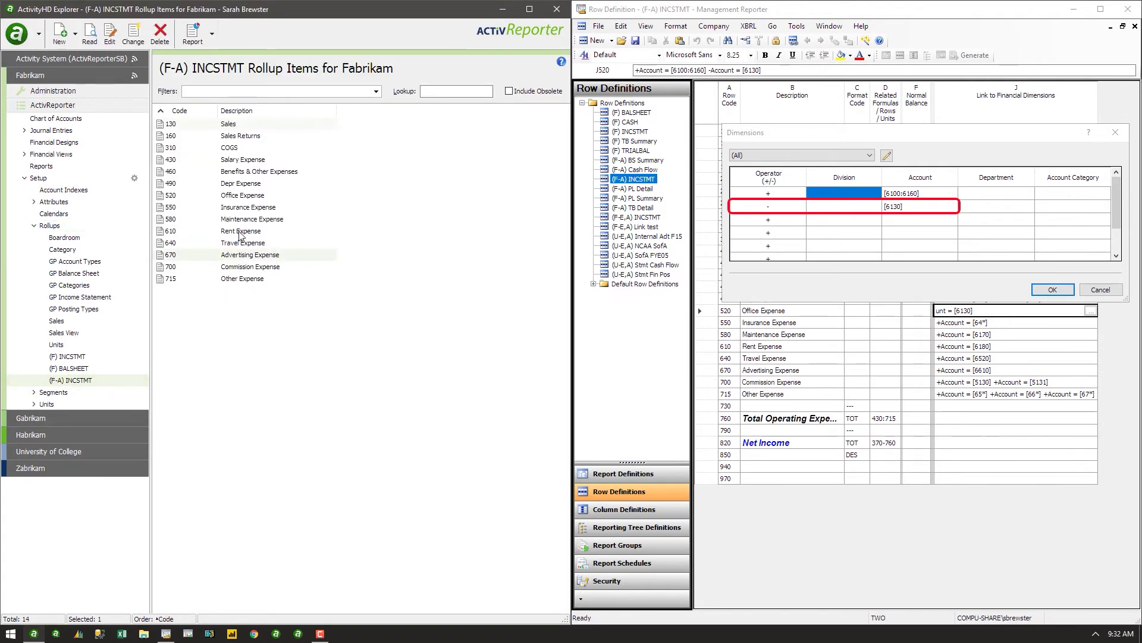
Open rollup item 520 Office Expense in (F-A) INCSTMT to edit its account rules
double_click(242, 196)
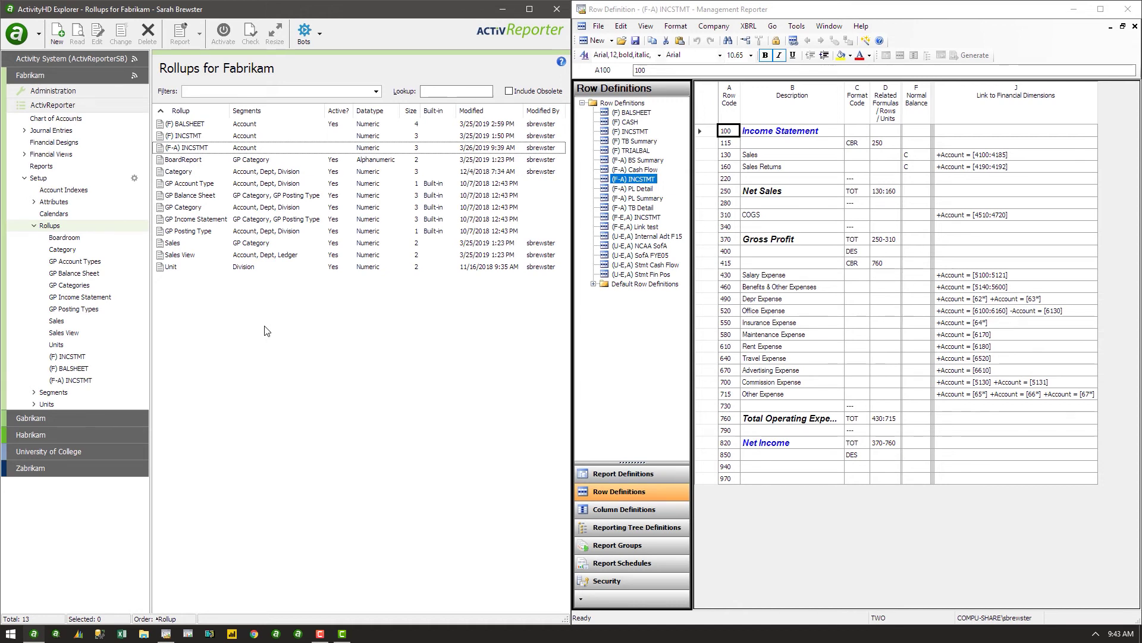
Try to activate (F-A) INCSTMT, then run the check showing the ambiguous Advertising and Travel accounts
click(273, 148)
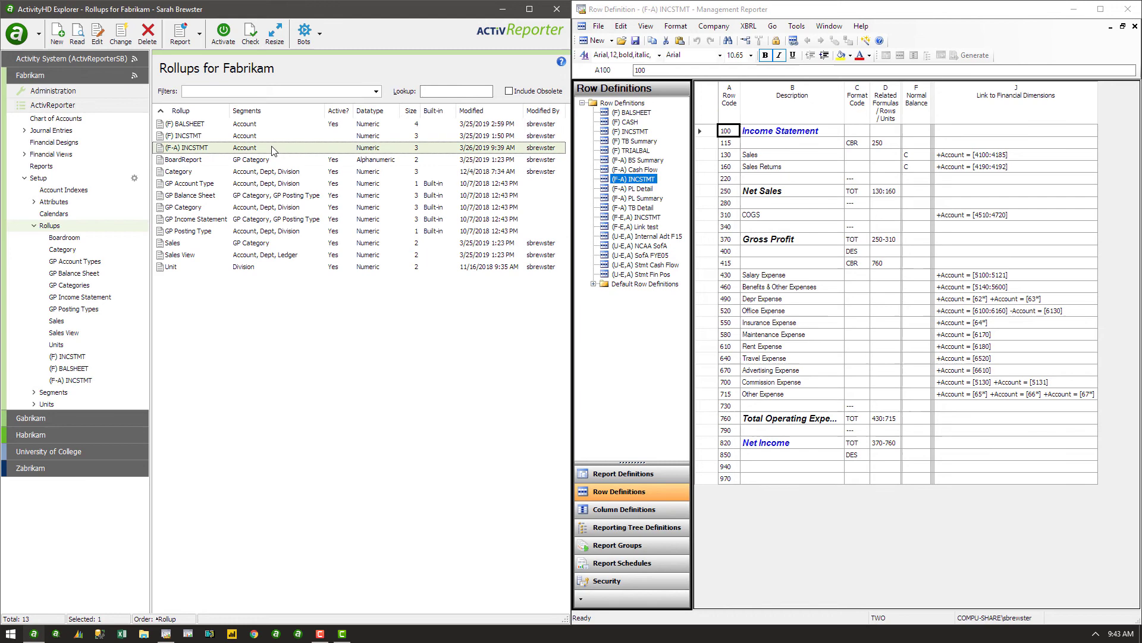
click(223, 33)
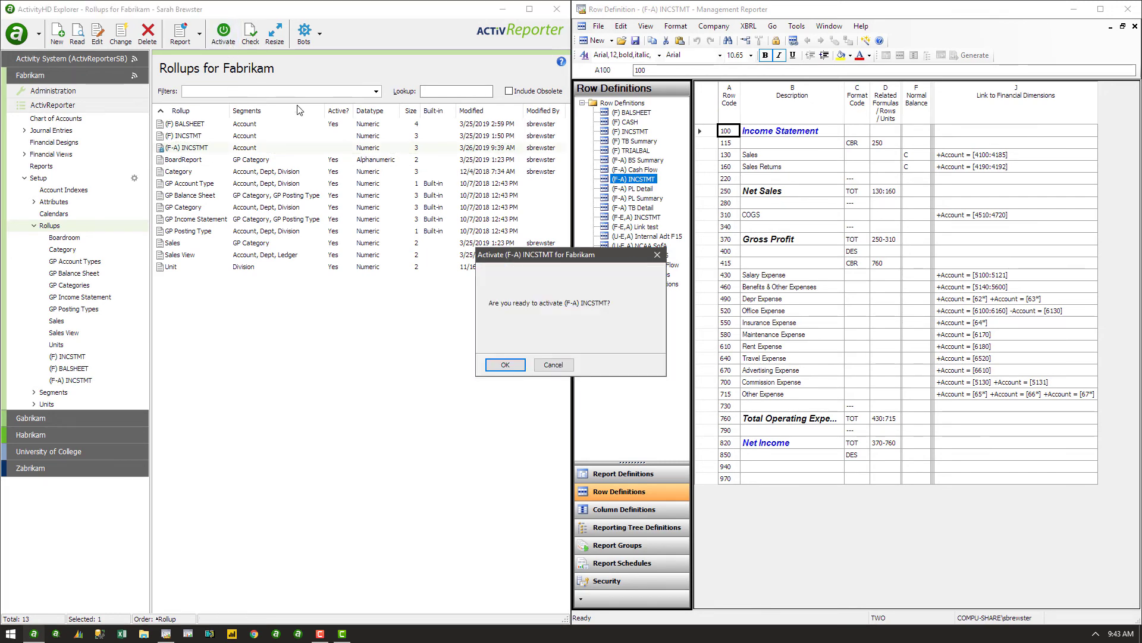
click(505, 365)
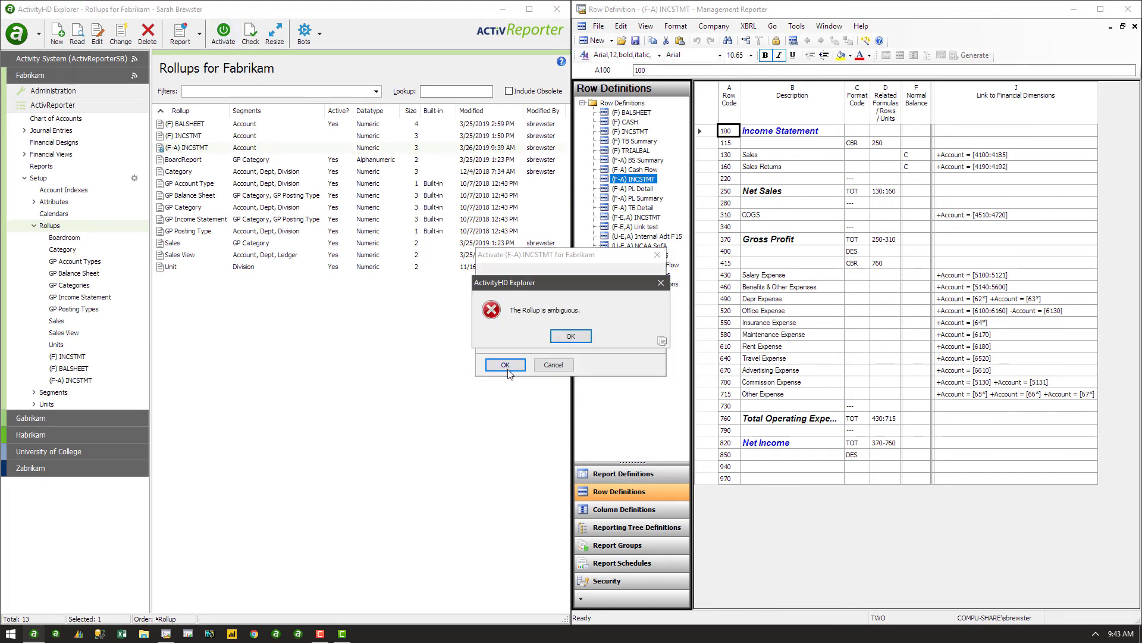
click(557, 338)
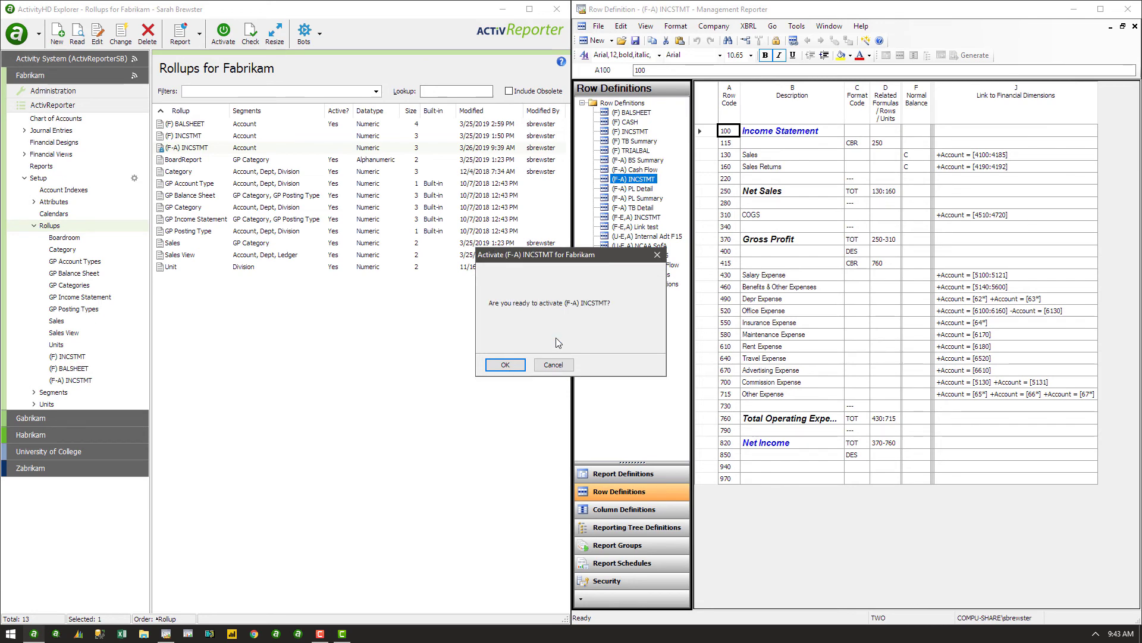
click(550, 364)
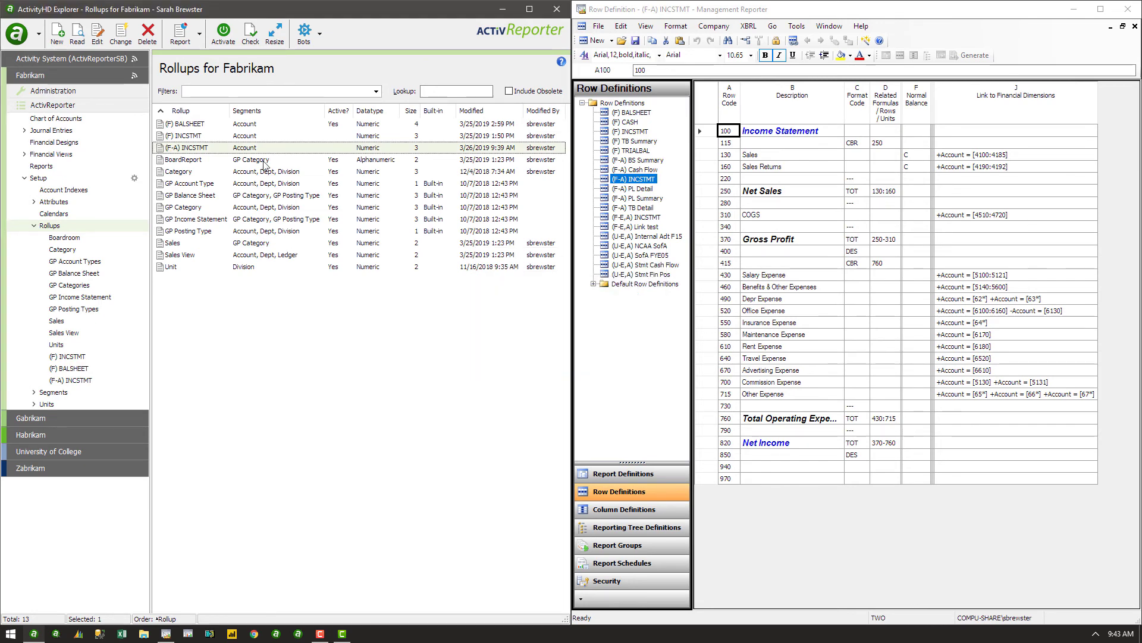
click(250, 35)
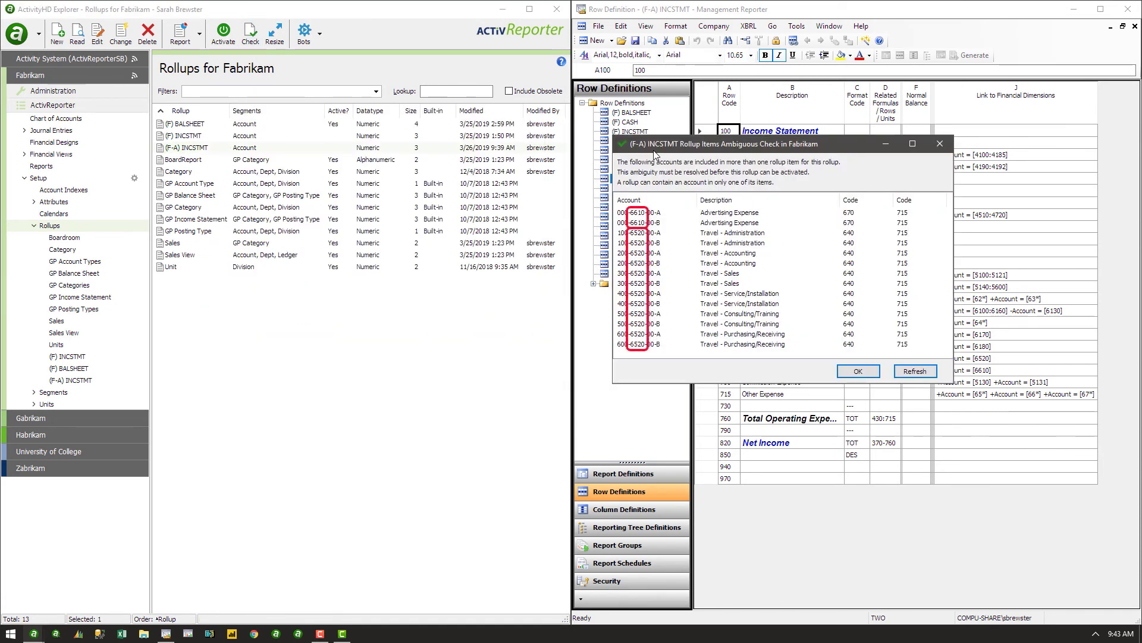
In the 715 Other Expense rollup item, add an Exclude rule for mask 6610
click(70, 380)
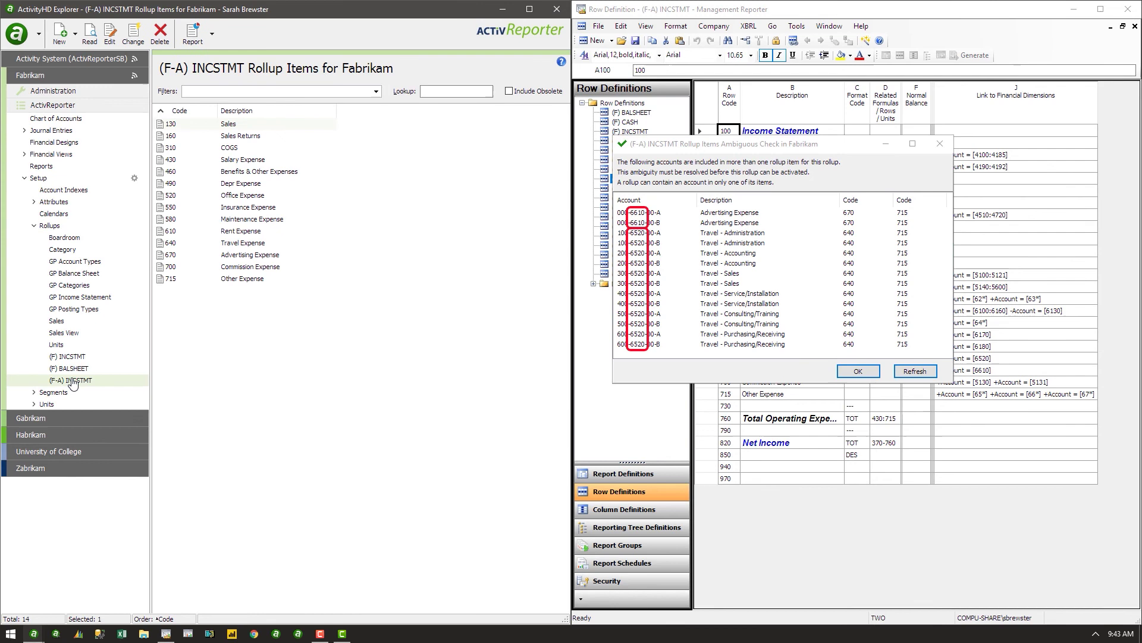
double_click(243, 280)
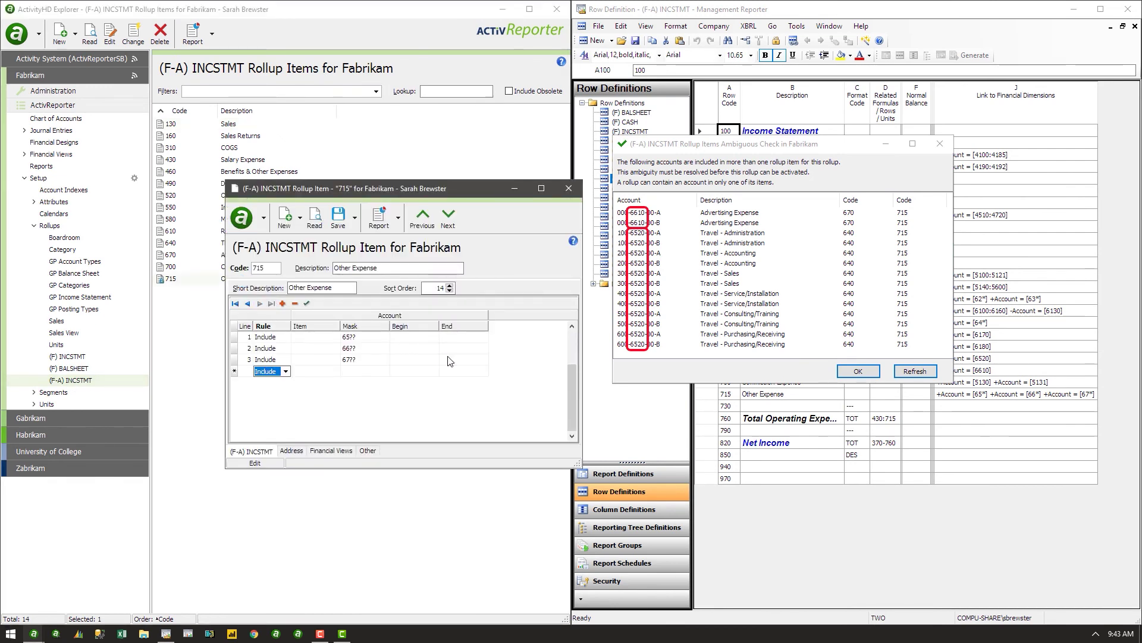
key(Down)
key(Tab)
key(Tab)
text(6610)
key(Tab)
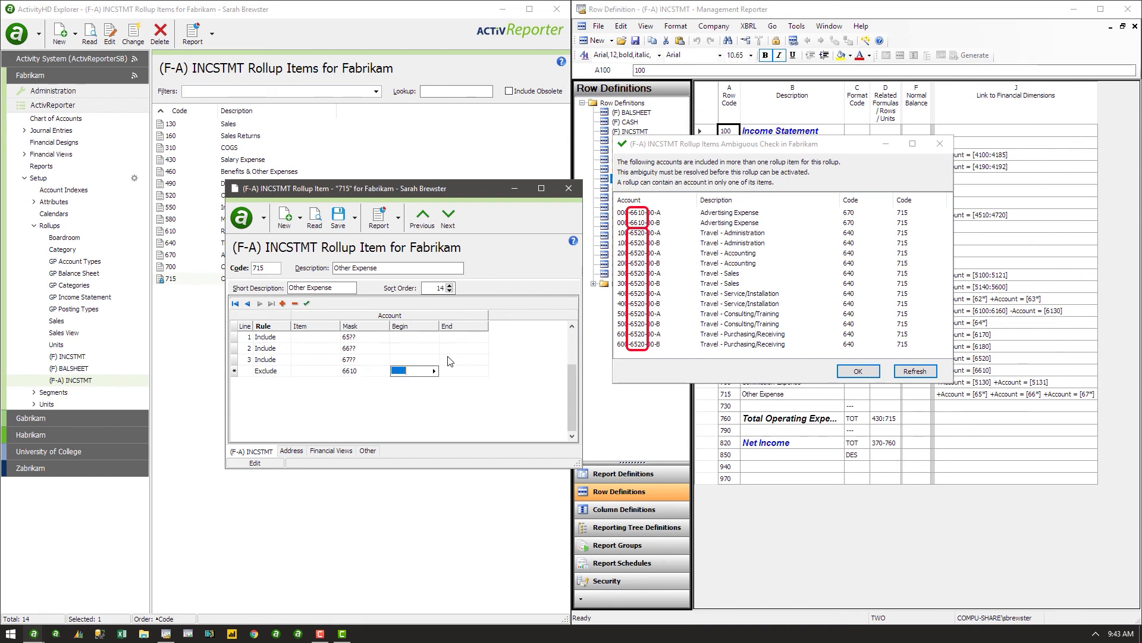
key(Tab)
key(Tab)
Add an Exclude rule for mask 6520, save the item and close its window
key(Down)
key(Tab)
key(Tab)
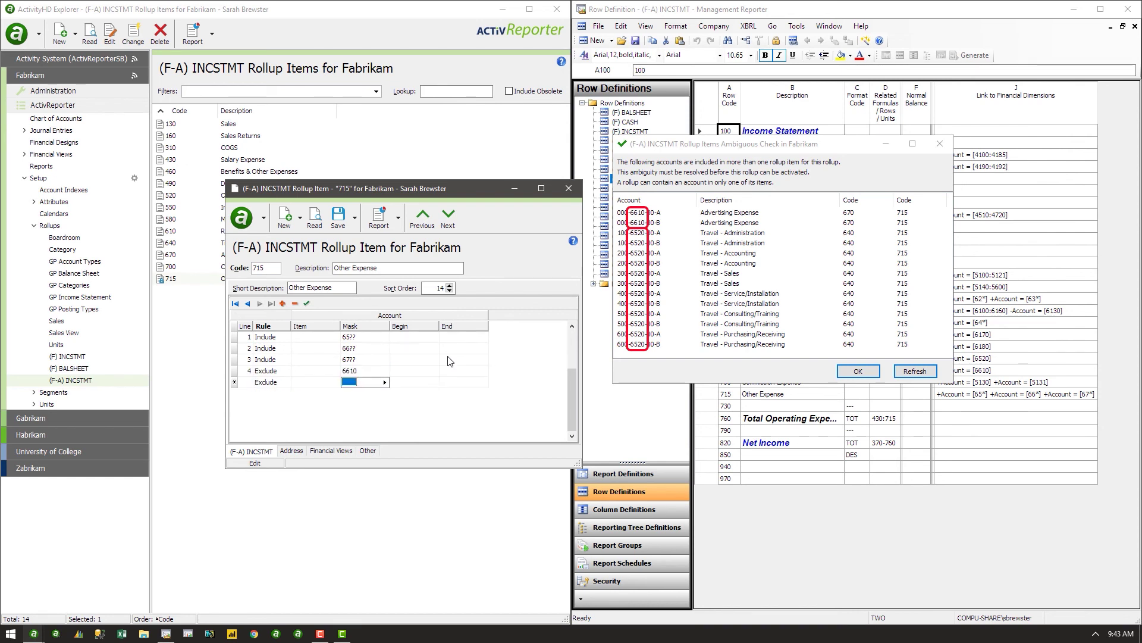
text(6520)
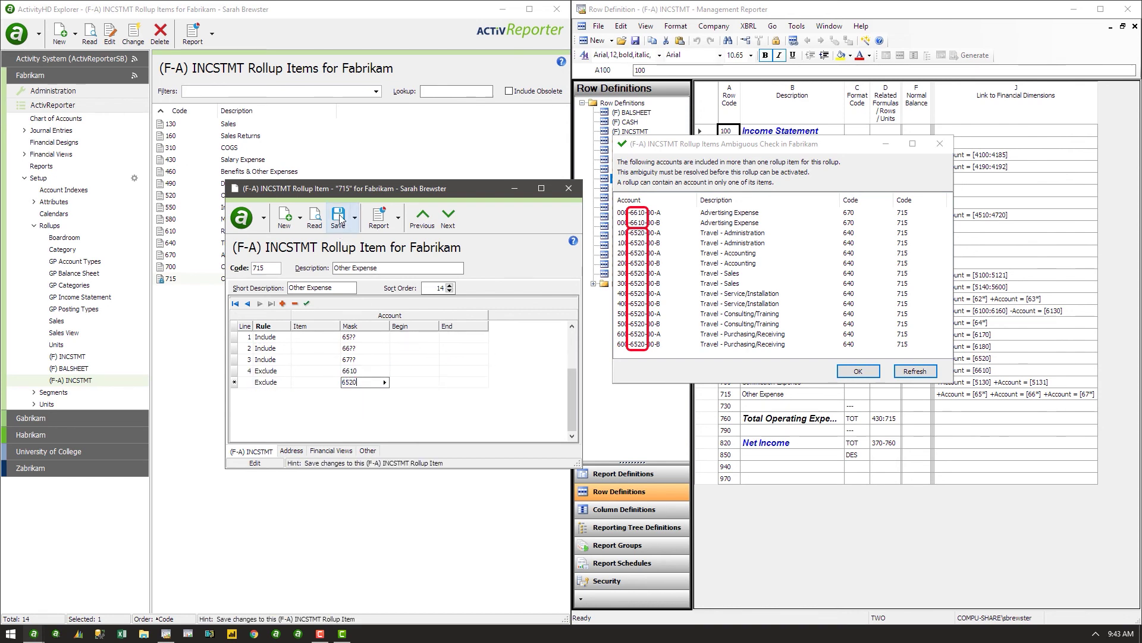
click(338, 218)
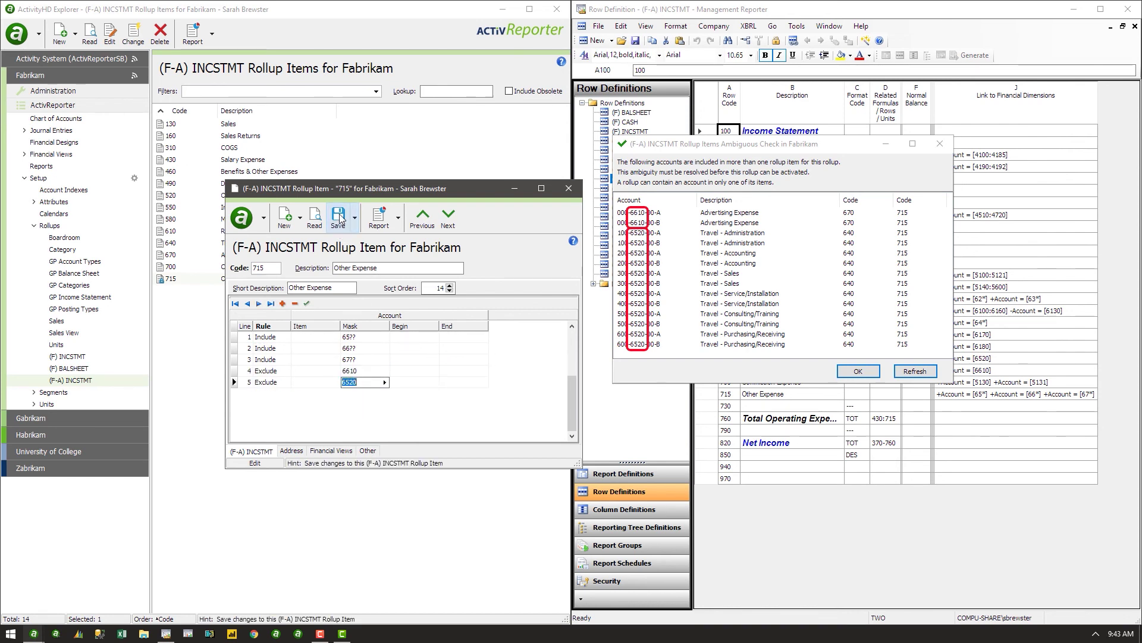
click(563, 195)
From the full Rollups list, activate (F-A) INCSTMT and confirm, now without the ambiguity error
click(88, 231)
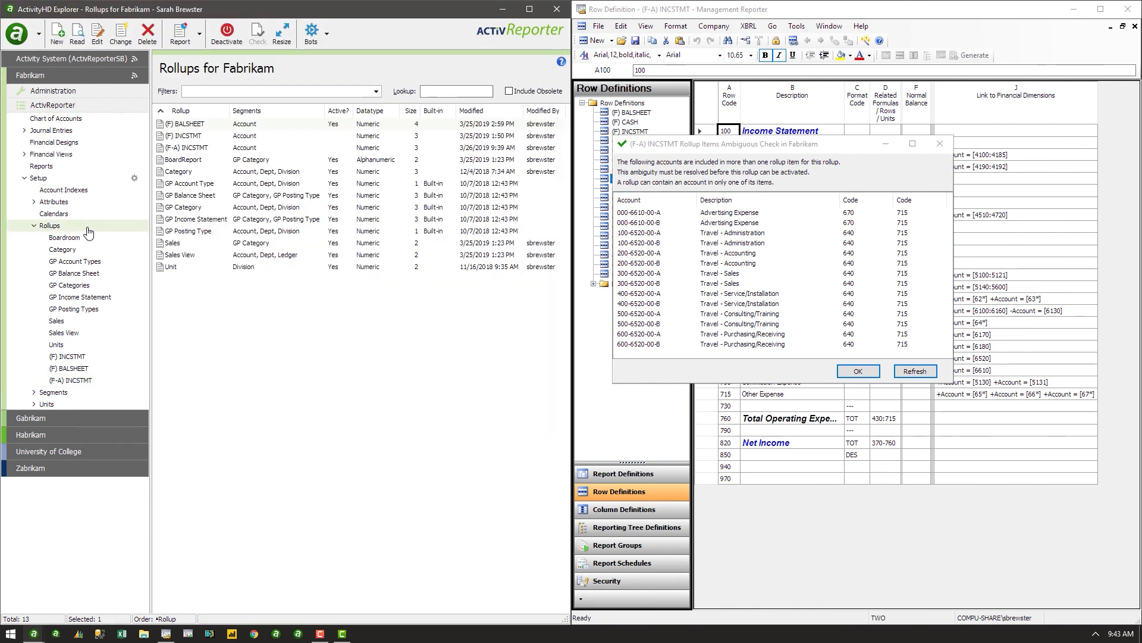
click(215, 150)
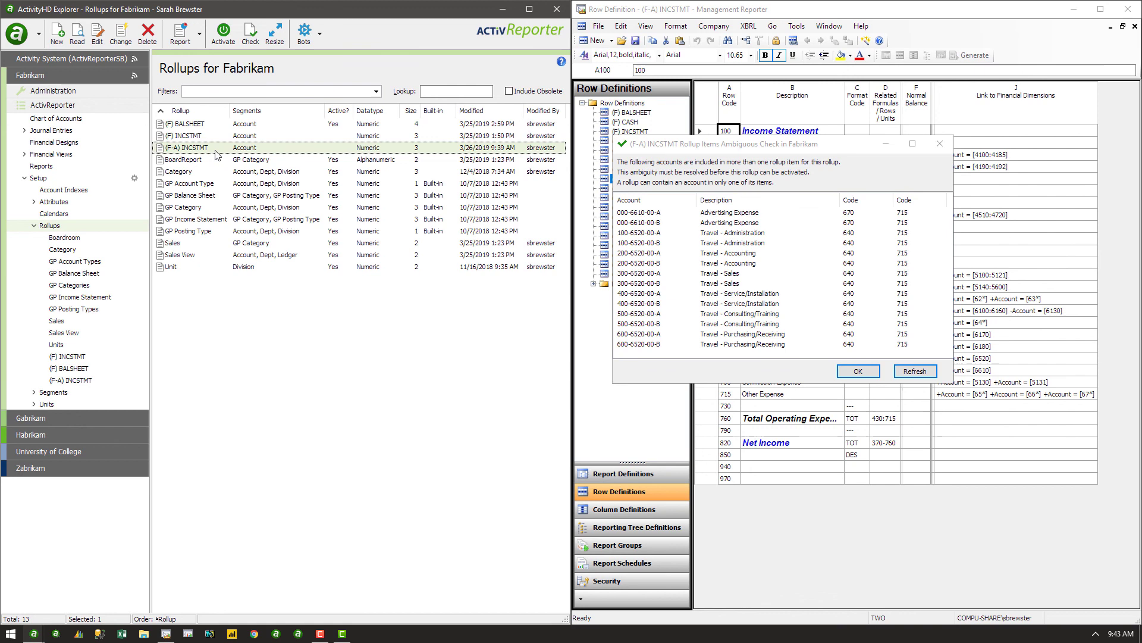
click(224, 33)
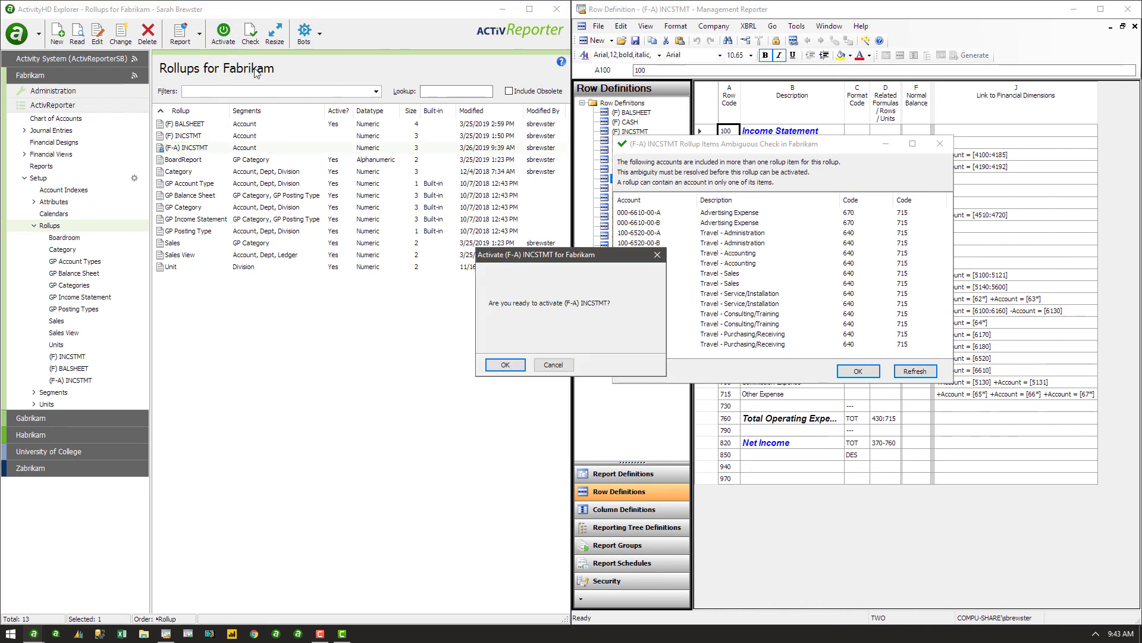
click(495, 364)
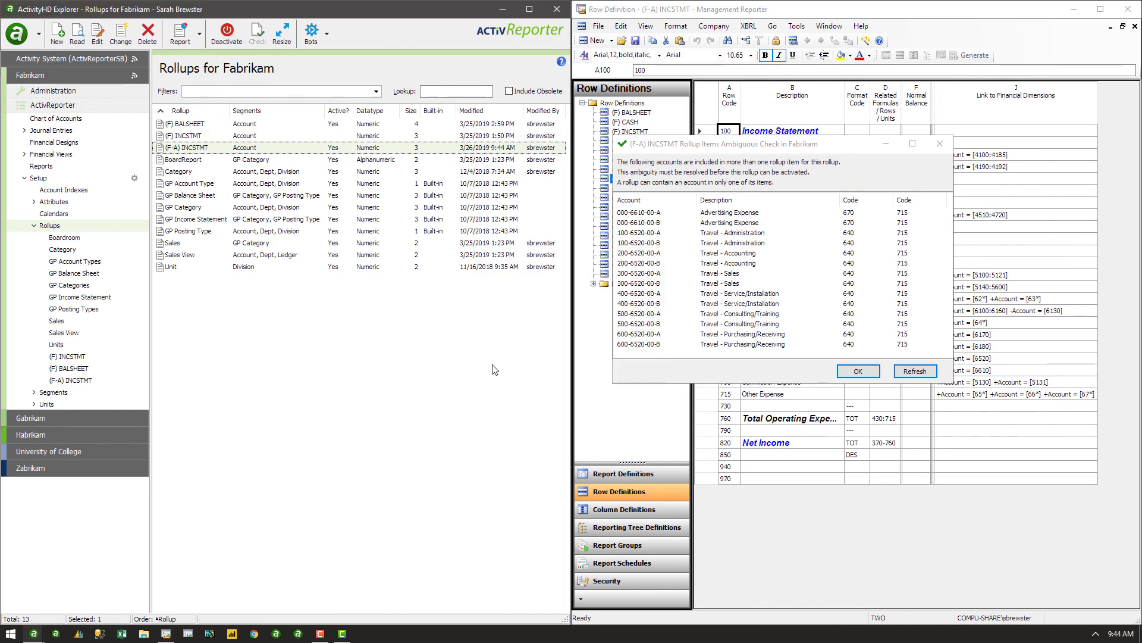